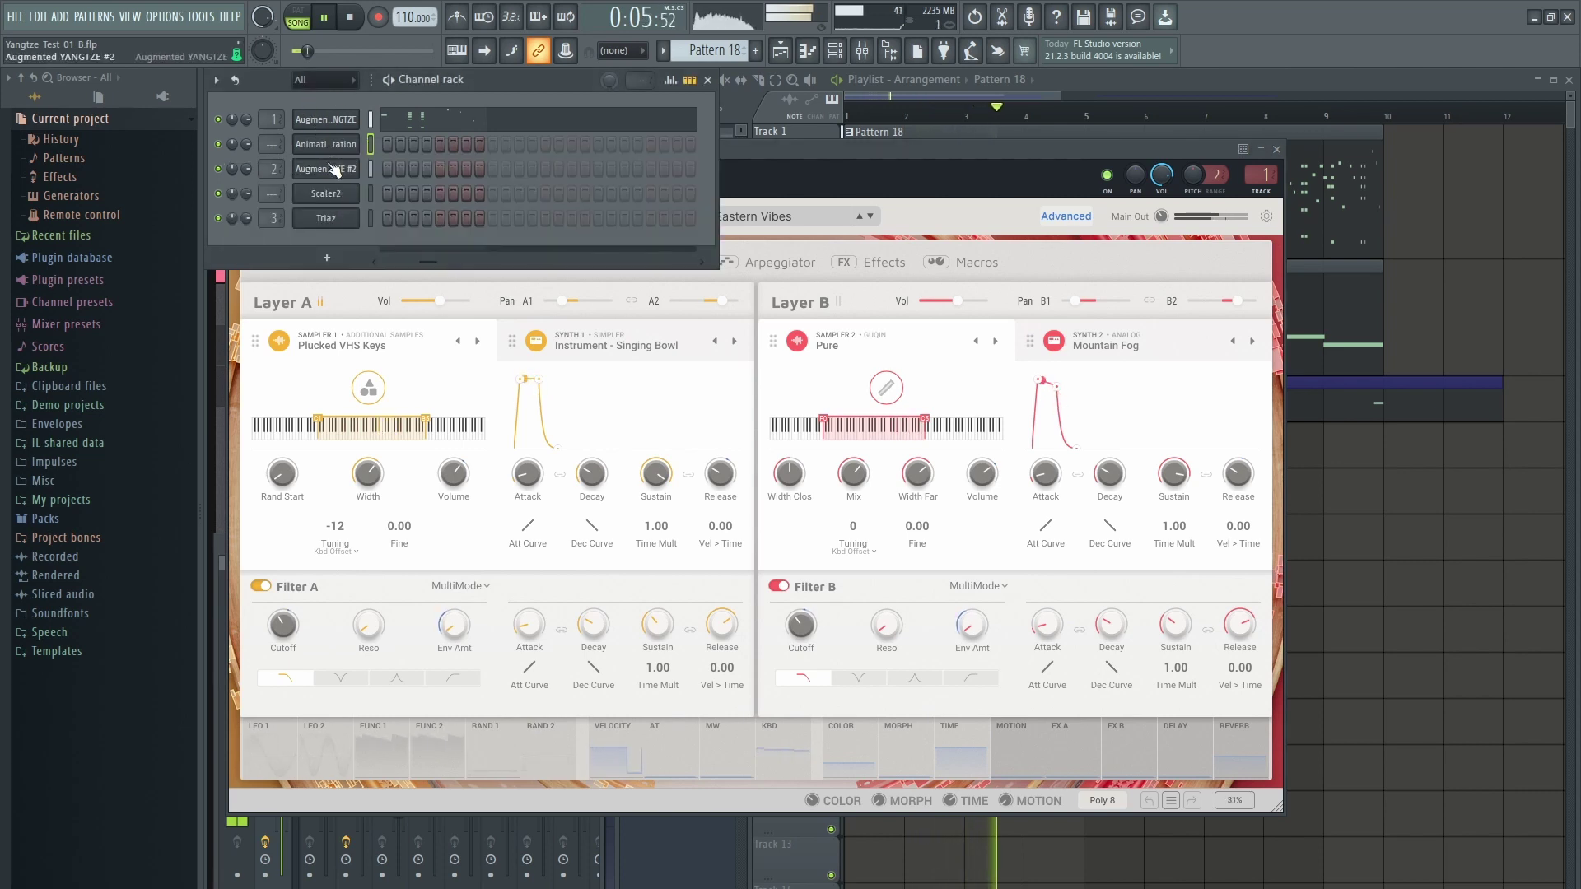
Open the second Augmented Yangtze instance with the Qing preset and examine the Swell Vibrato and Comb Worlds engines, then show the playlist.
click(335, 169)
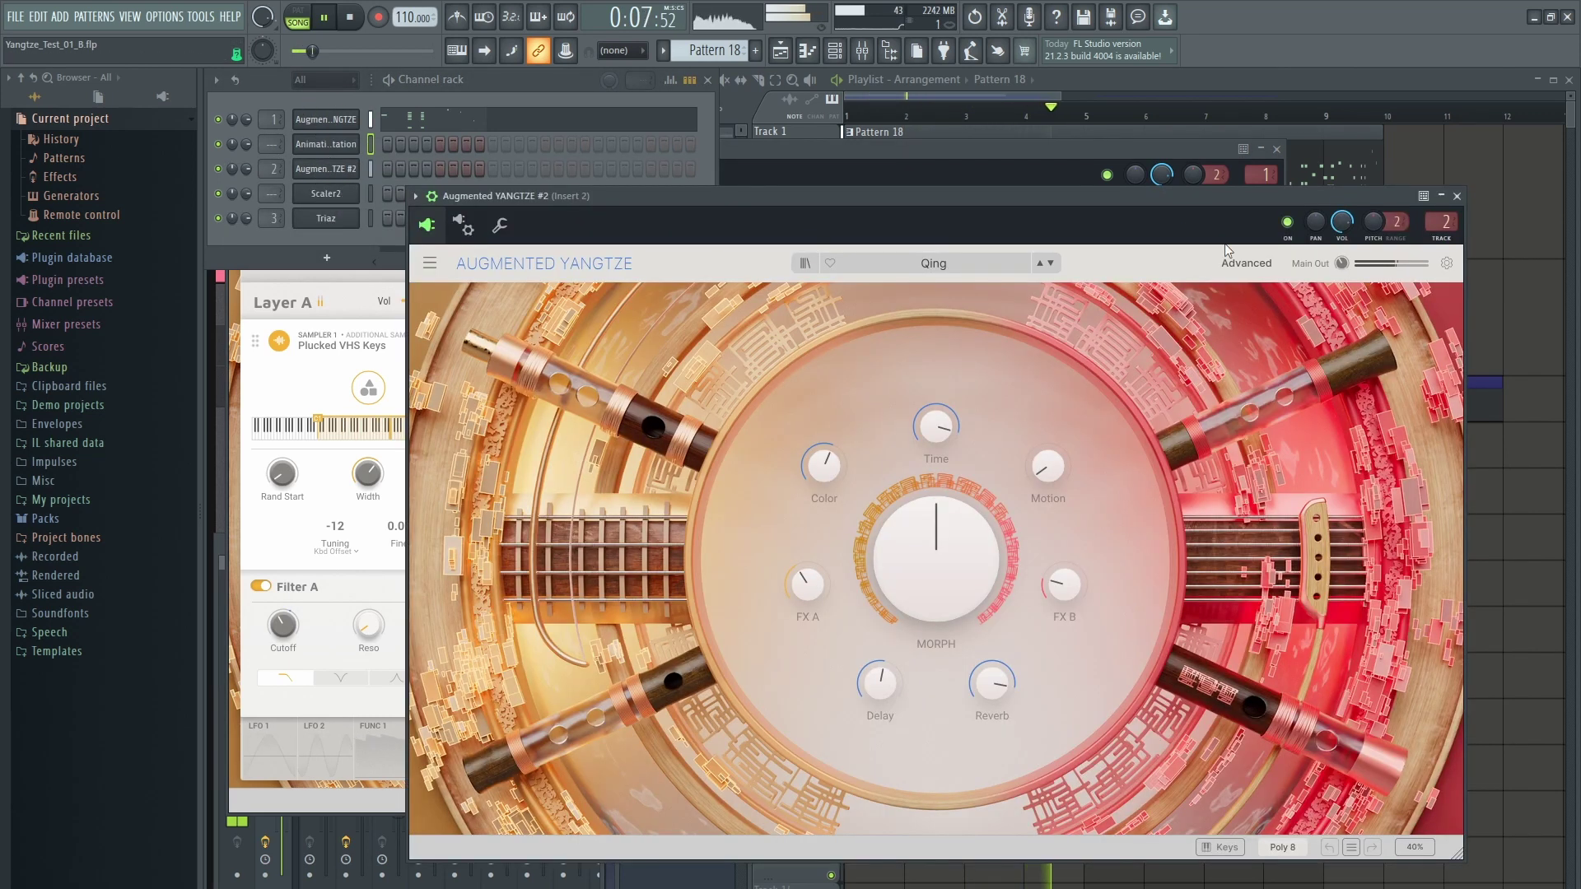
click(1244, 264)
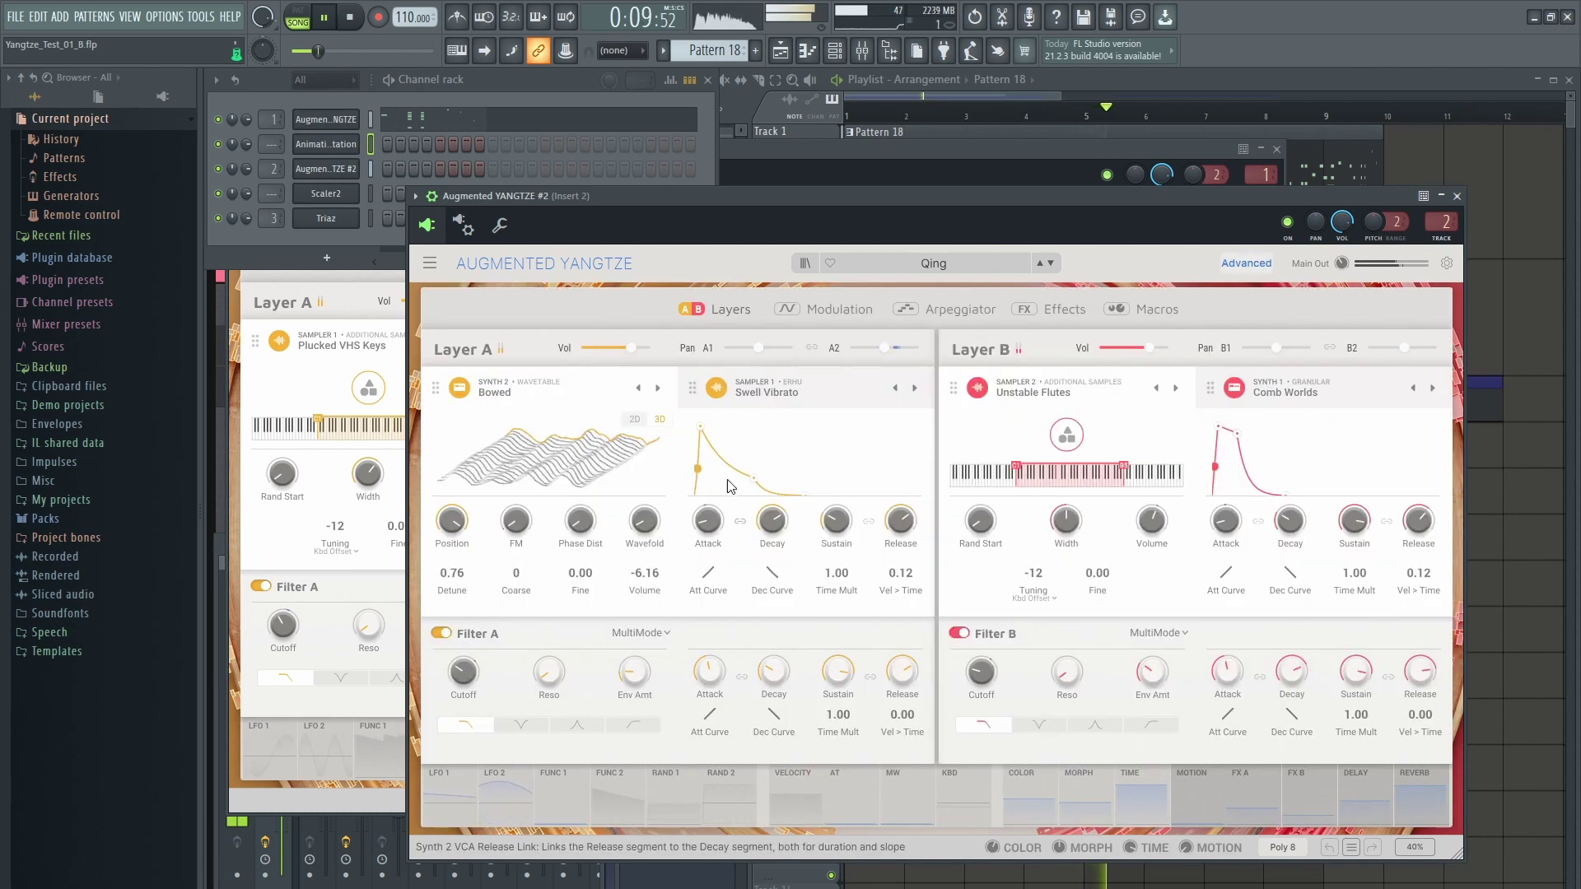
click(836, 392)
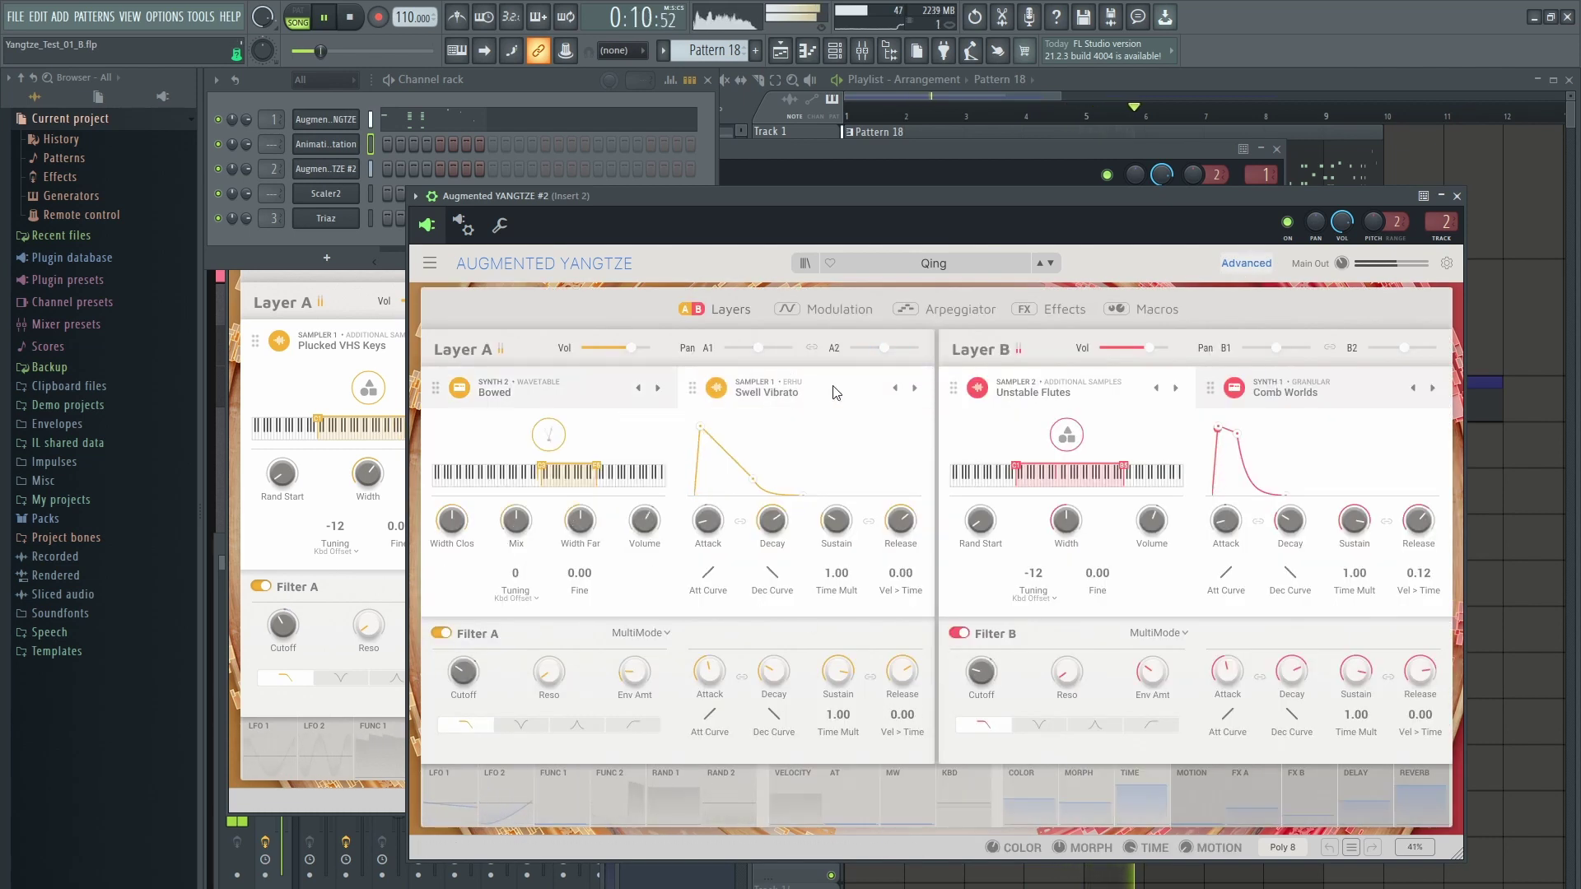
click(1312, 393)
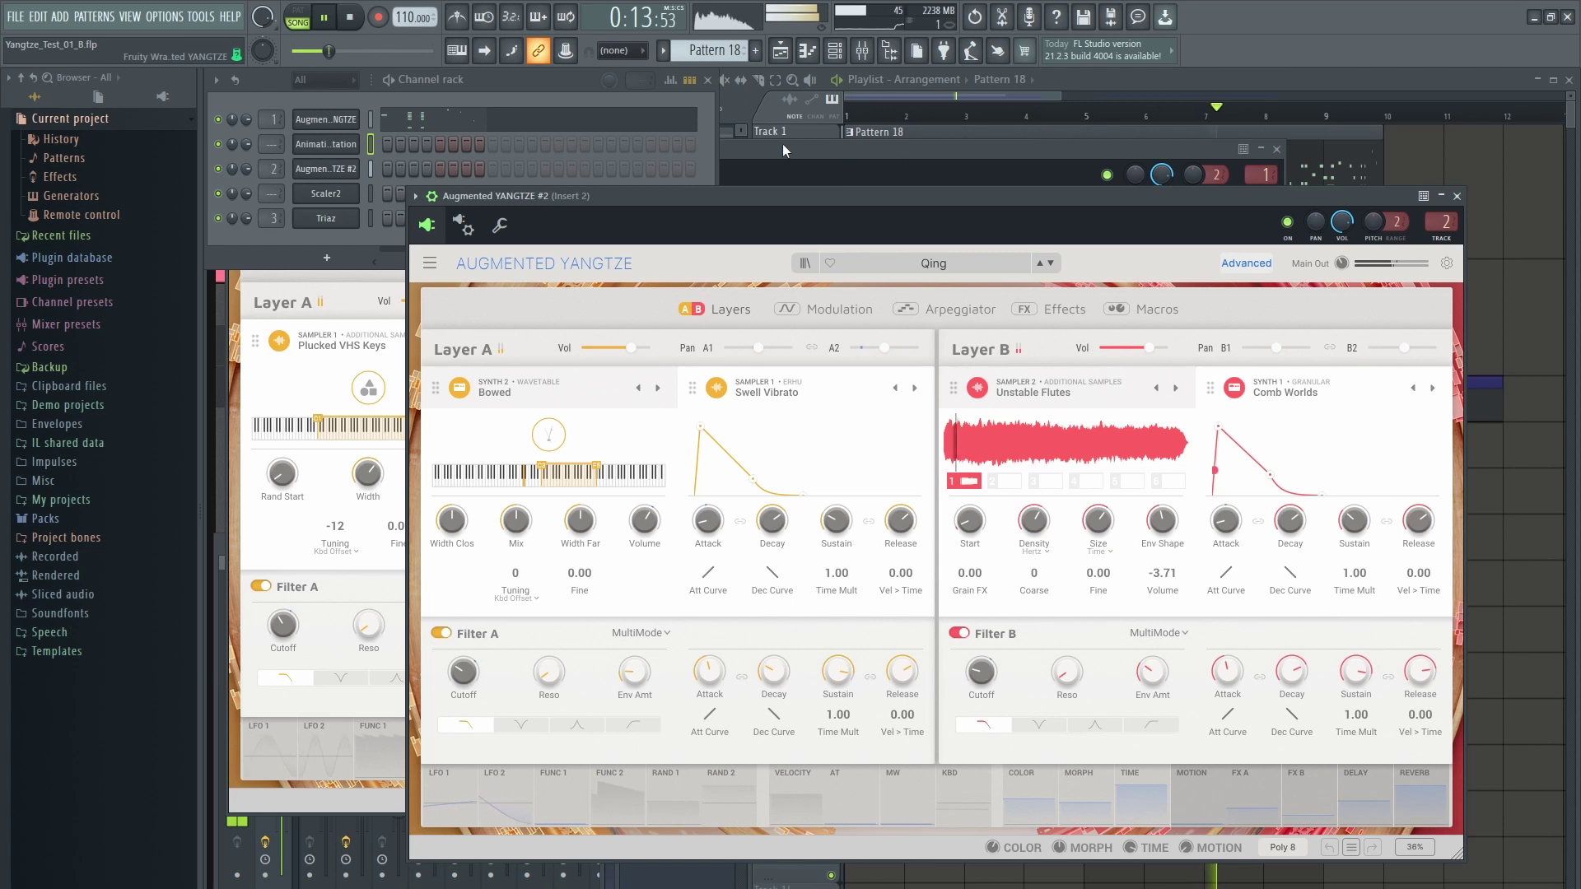
click(1108, 79)
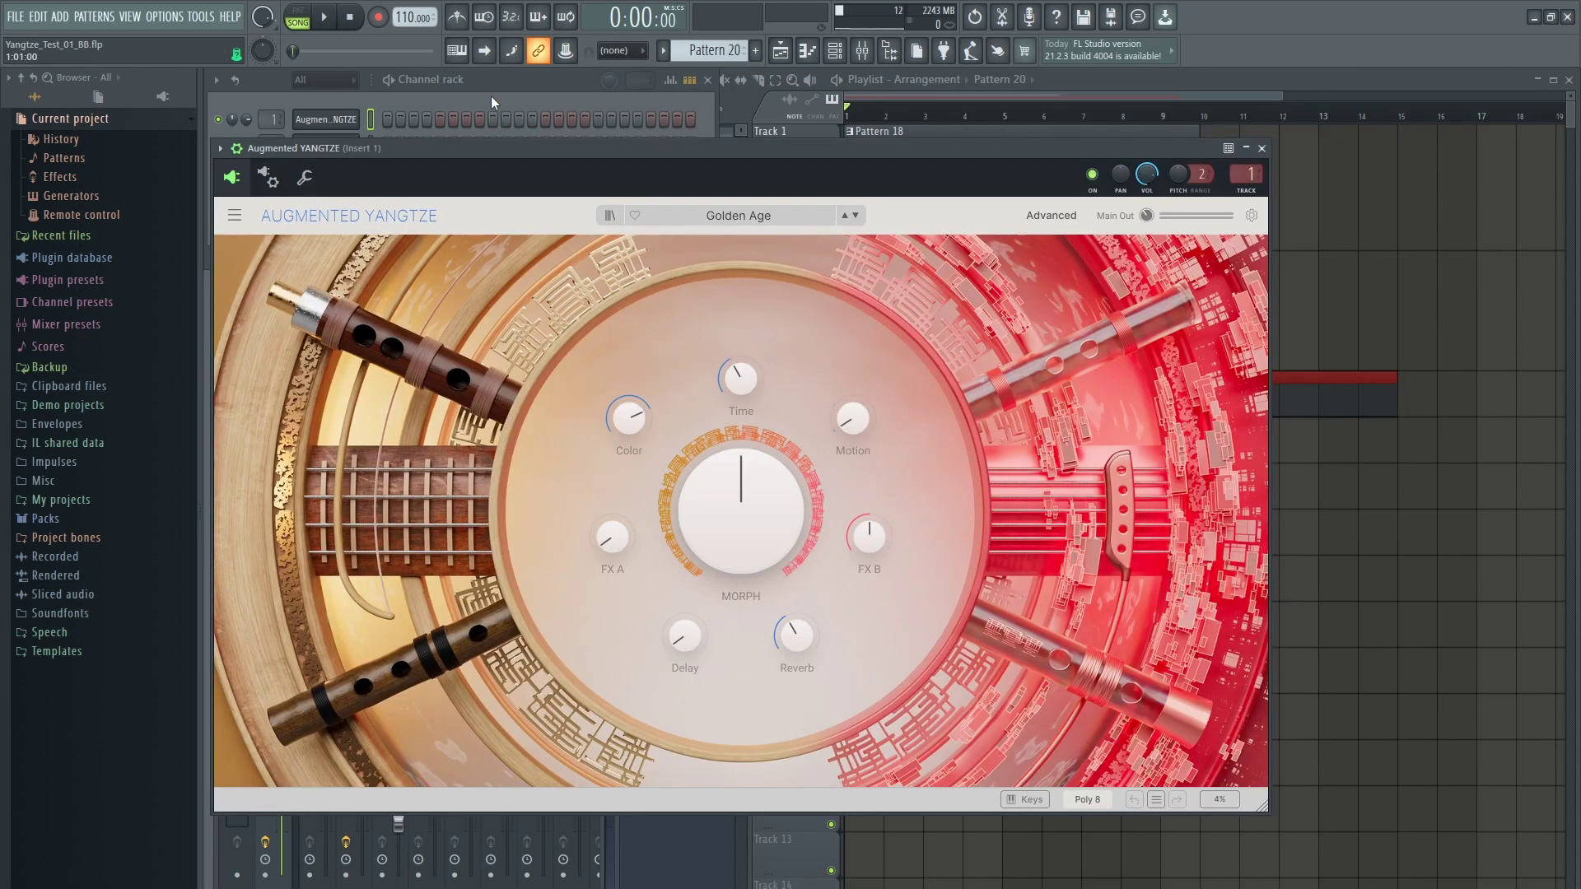
Show the advanced layers of the Golden Age preset and examine Layer B's second synth engine.
click(1039, 216)
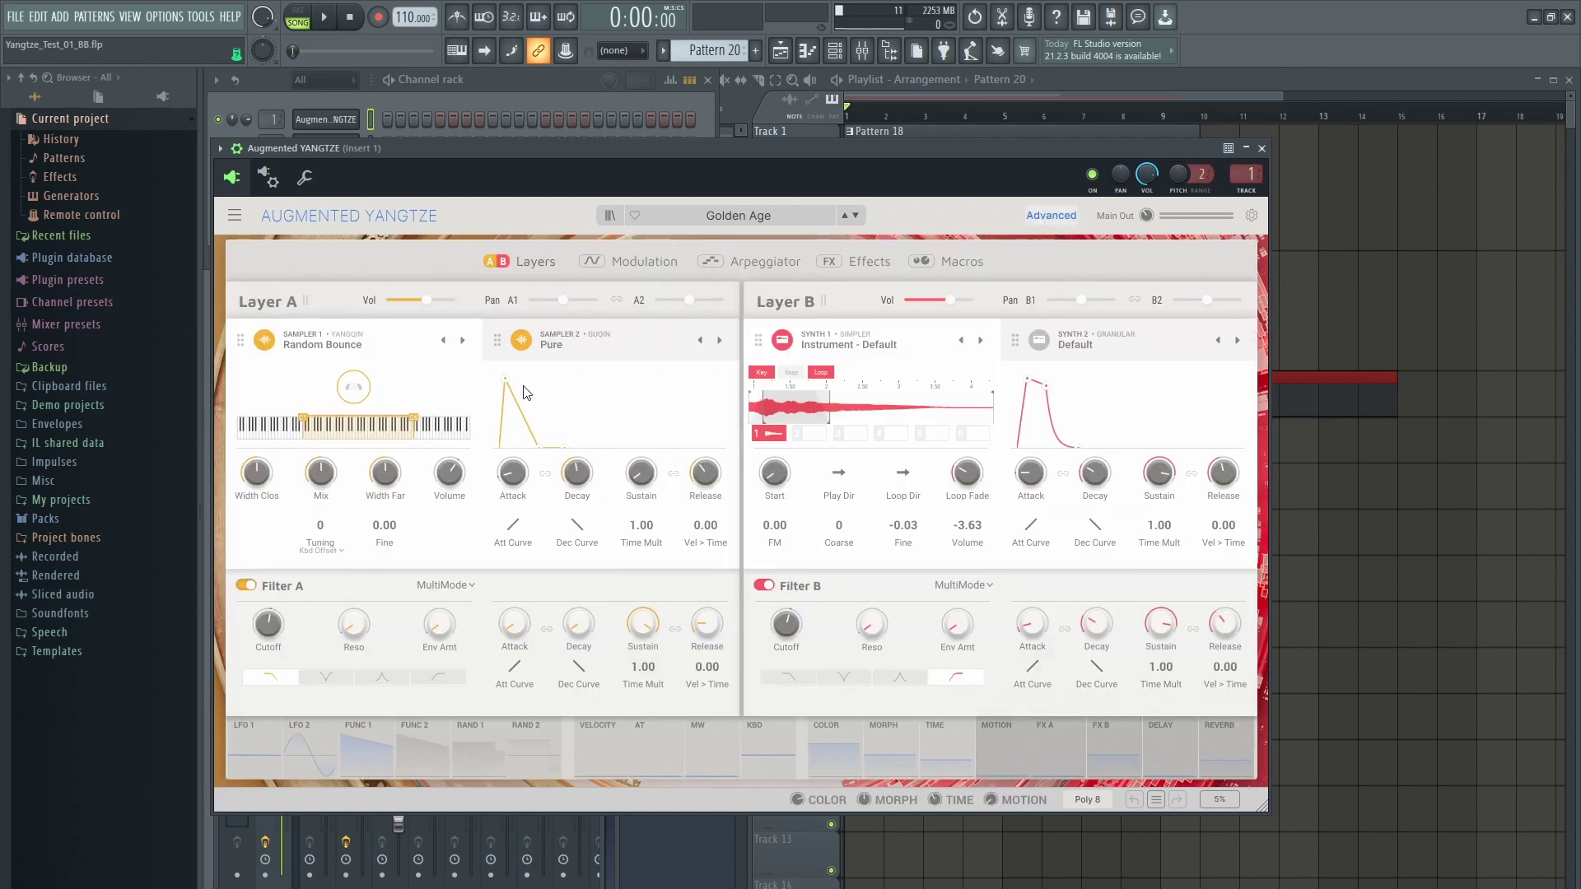
click(1040, 341)
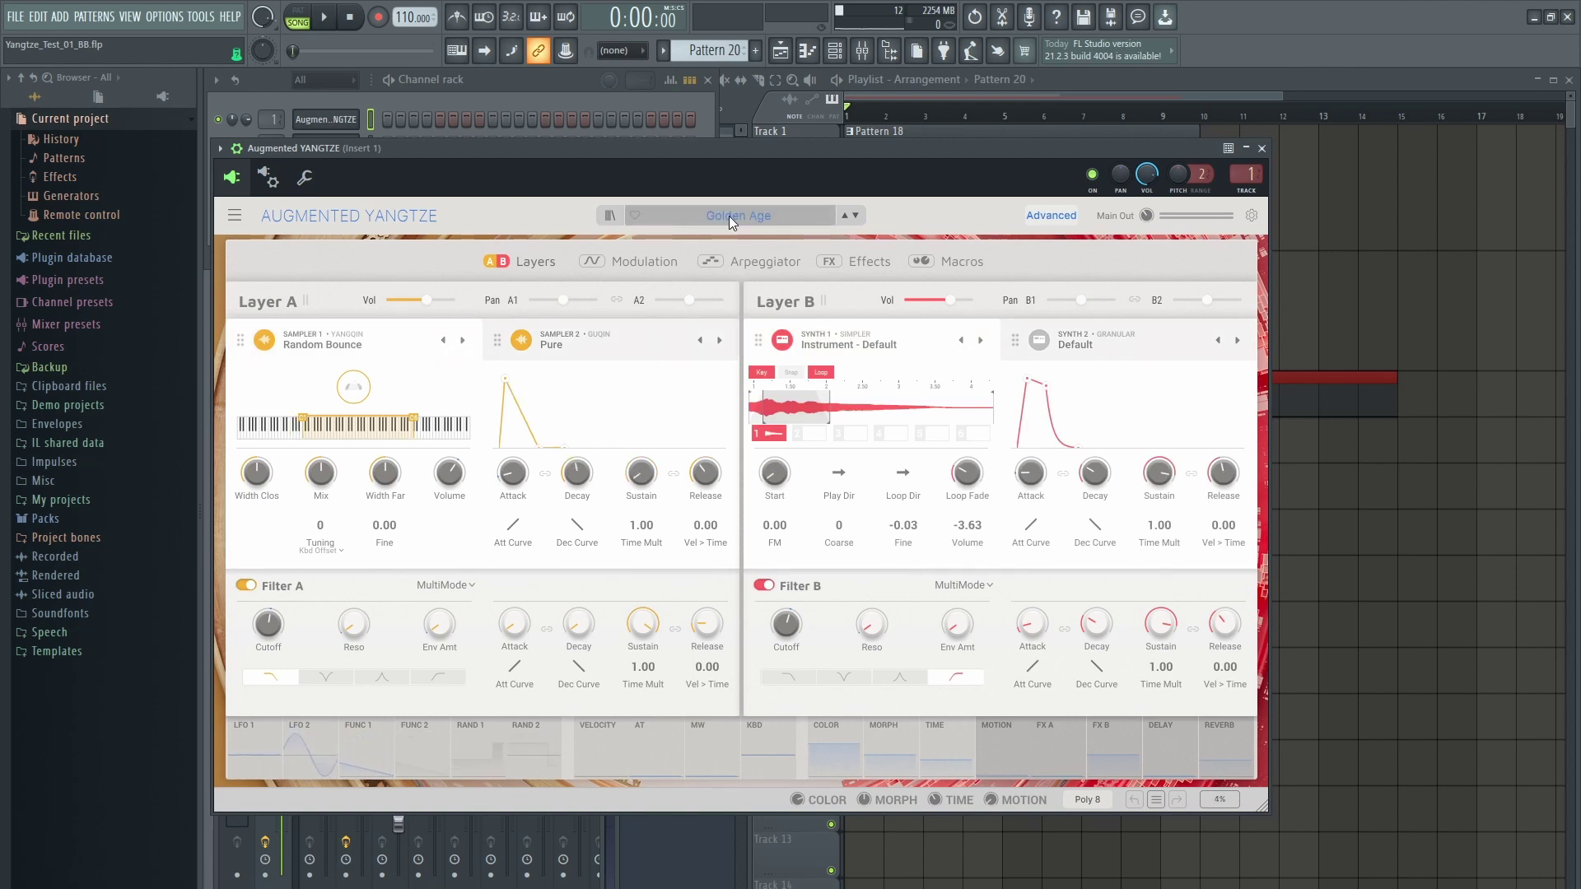
Open the second Augmented Yangtze instance with Beautiful Unsettling and examine both engines in each of its two layers.
click(524, 105)
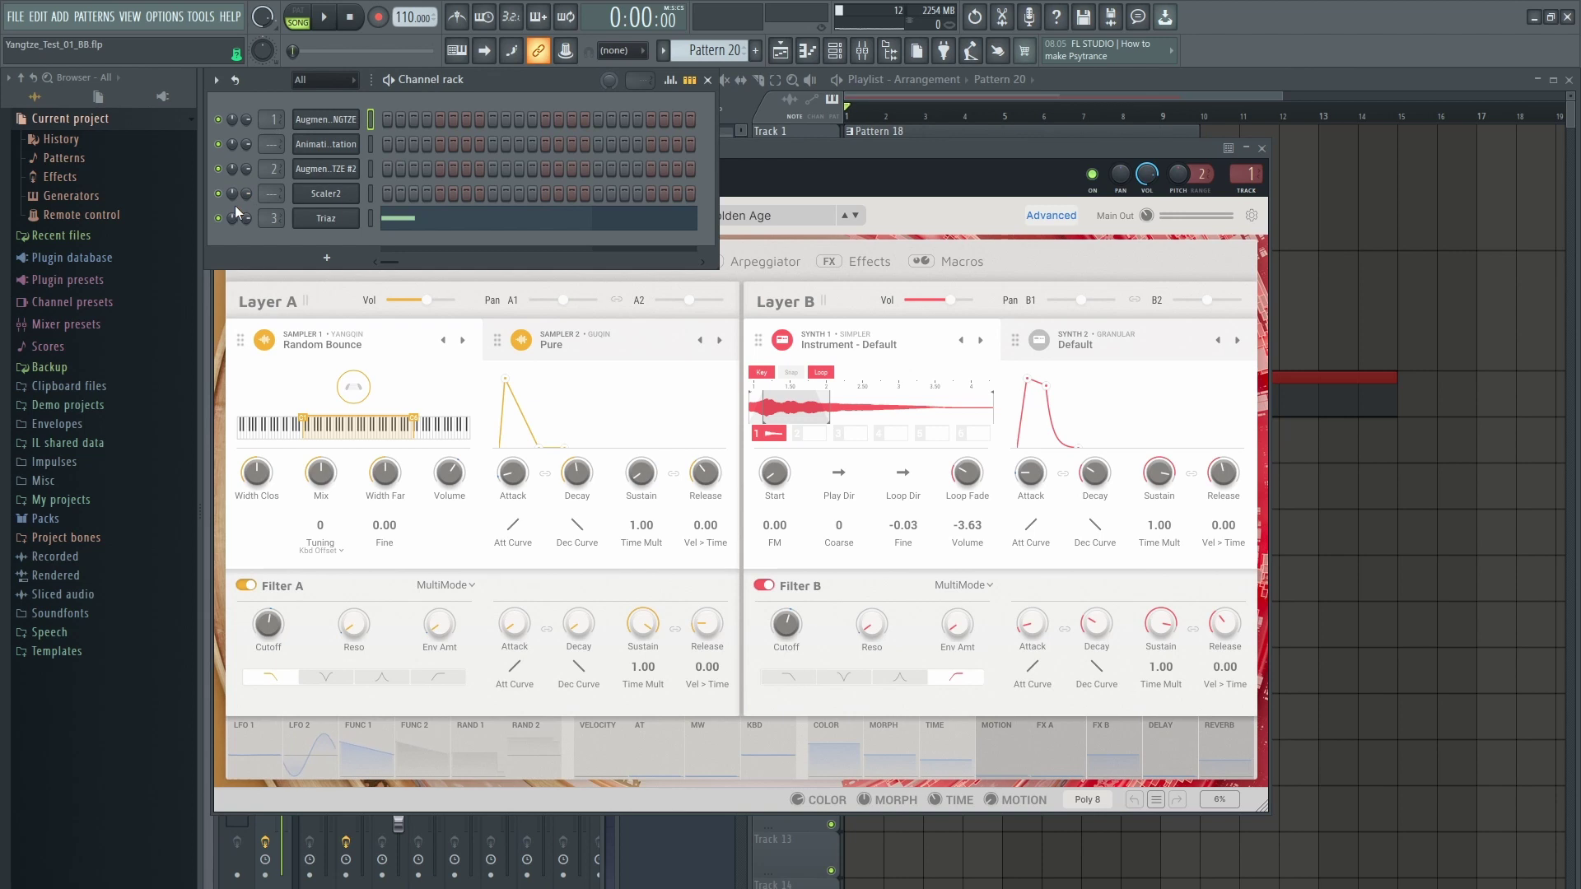
click(327, 173)
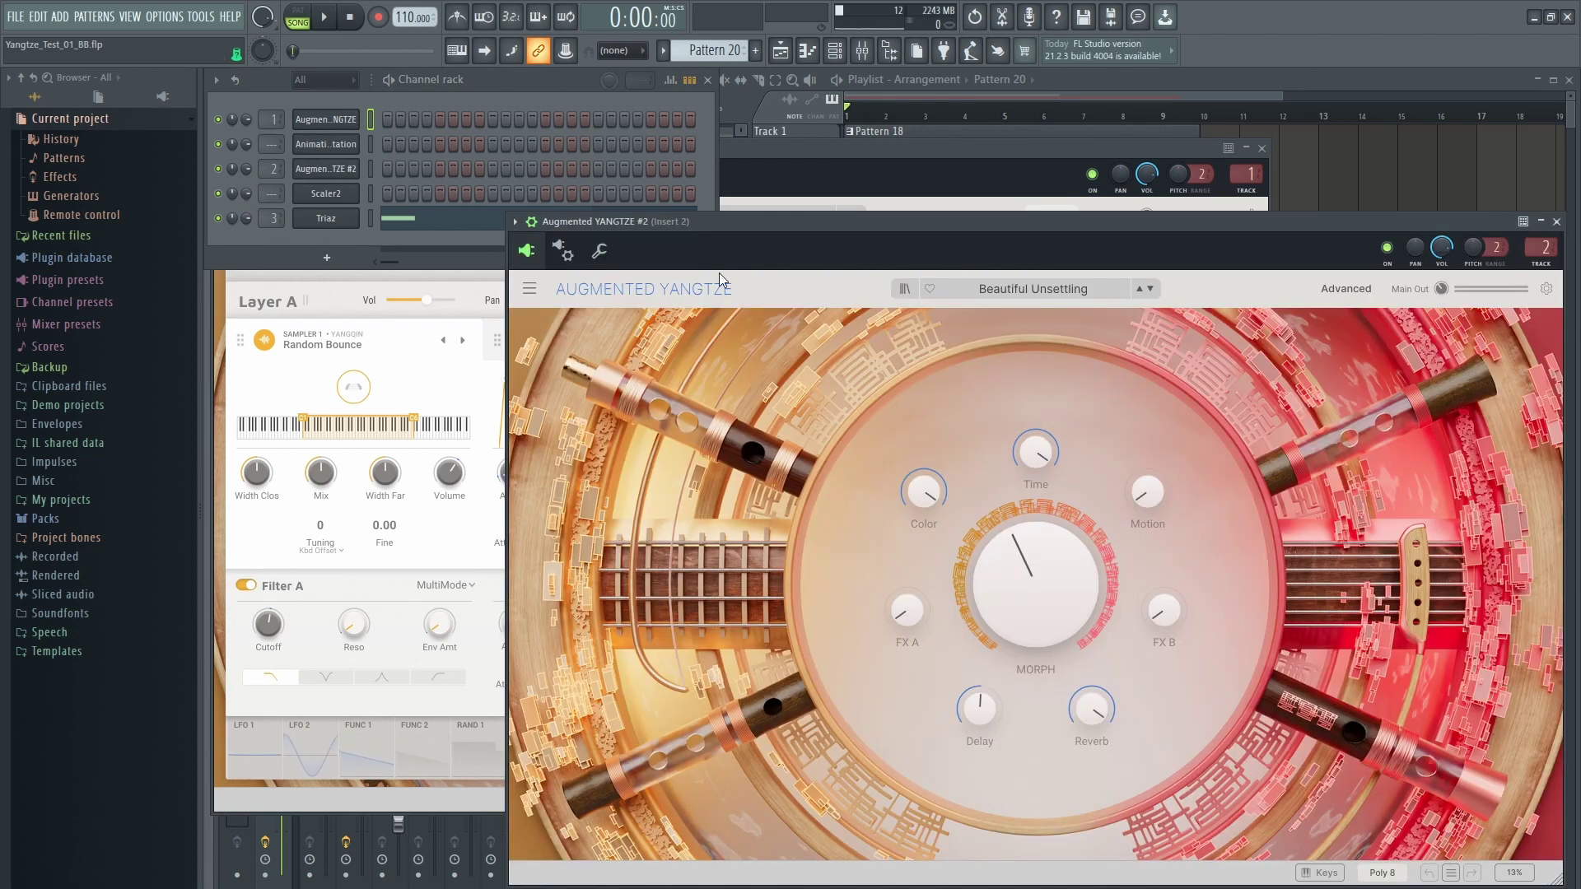
click(1356, 295)
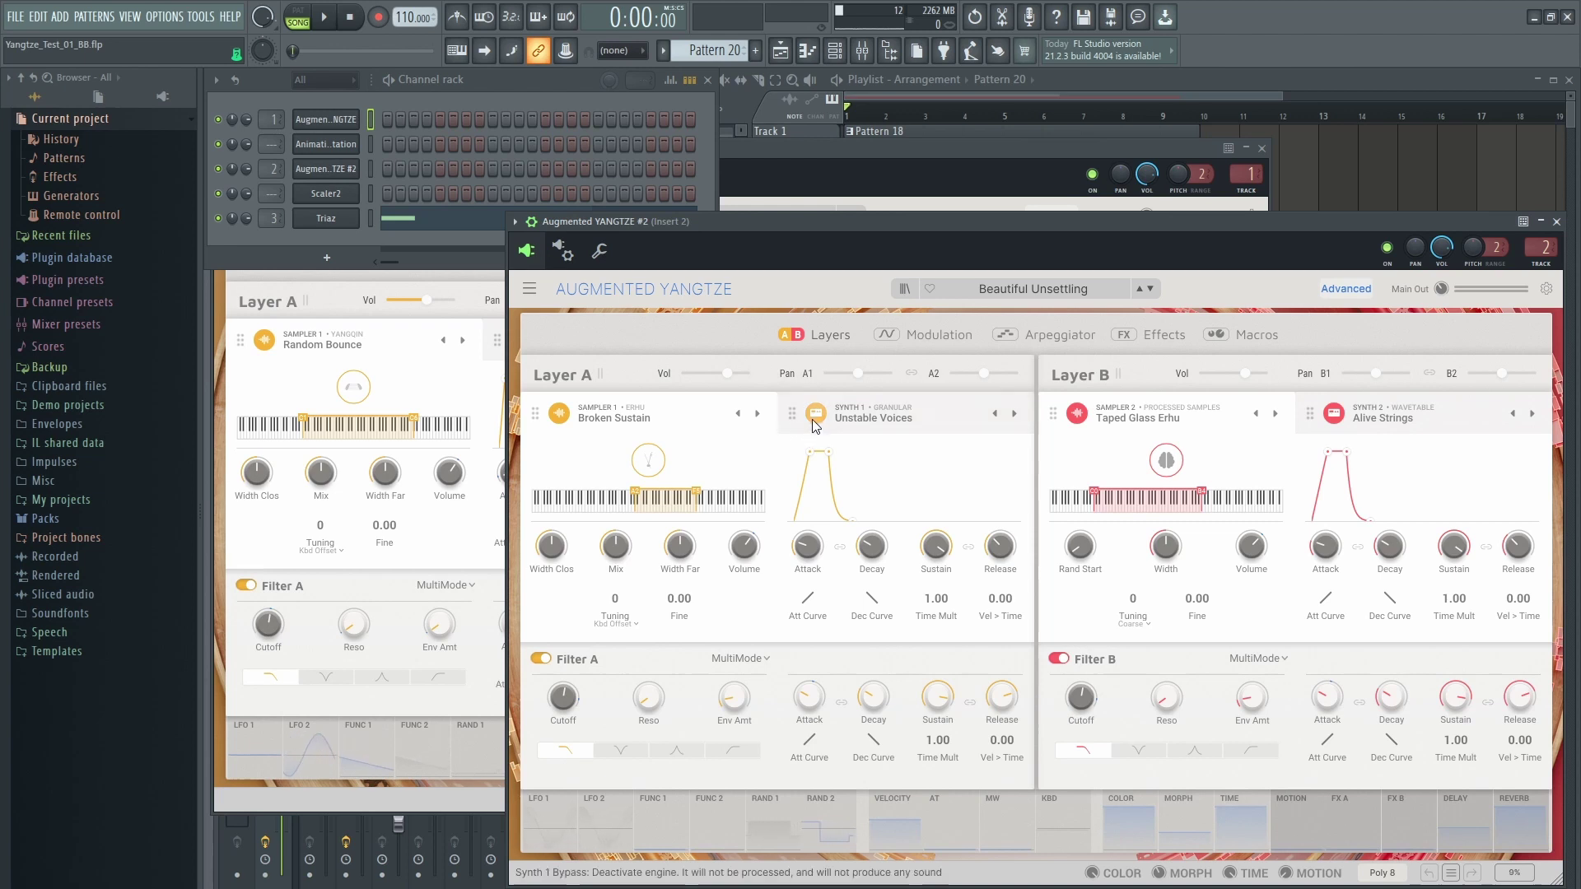
click(856, 410)
click(1334, 414)
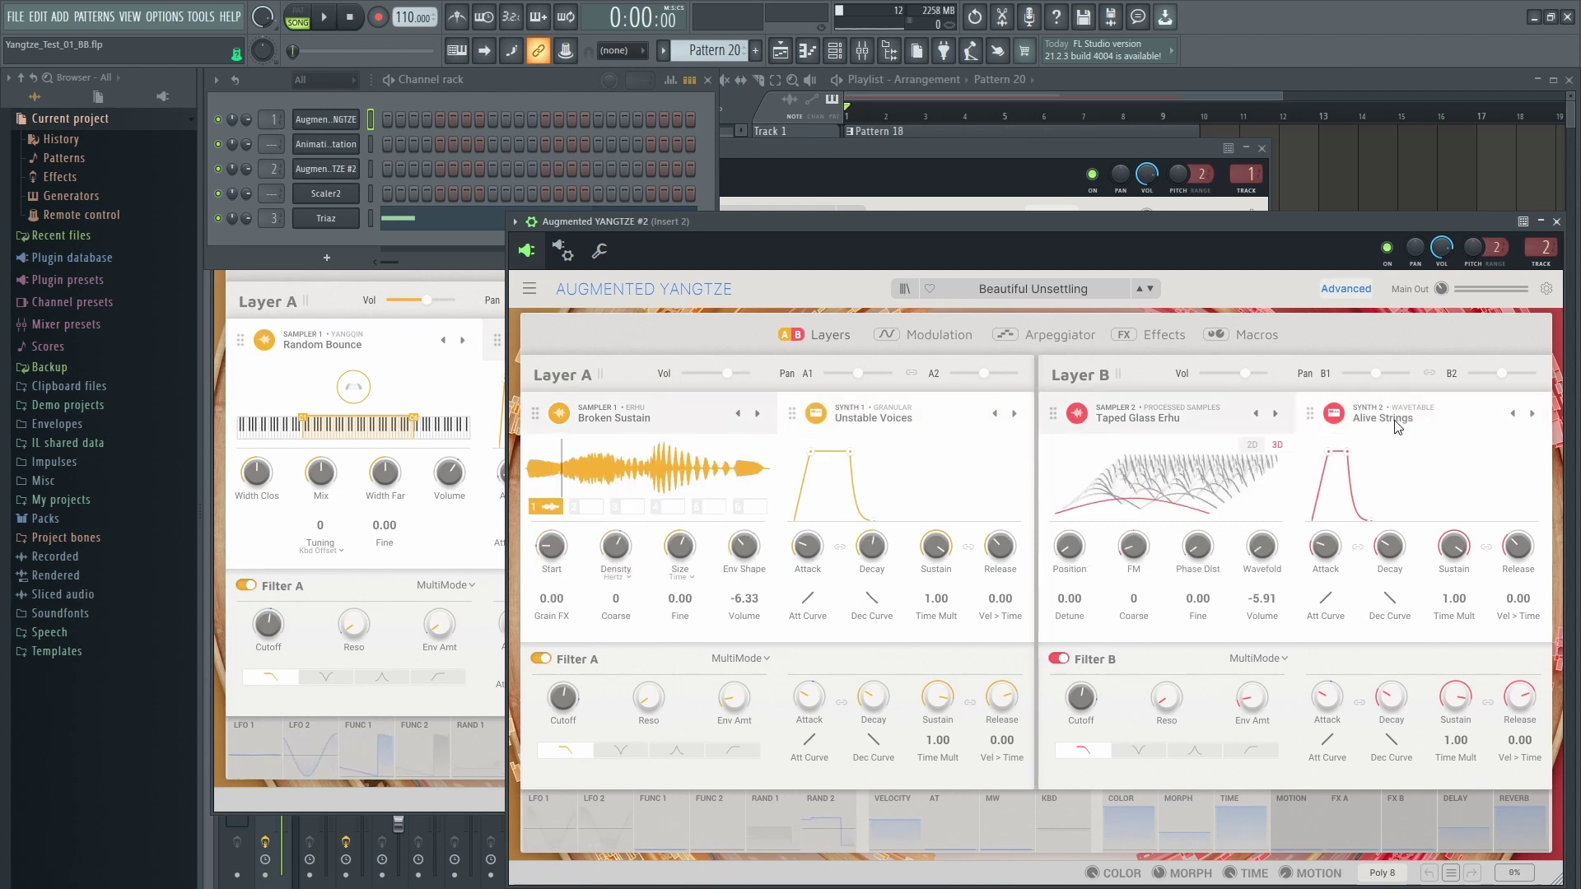
click(718, 410)
click(1176, 415)
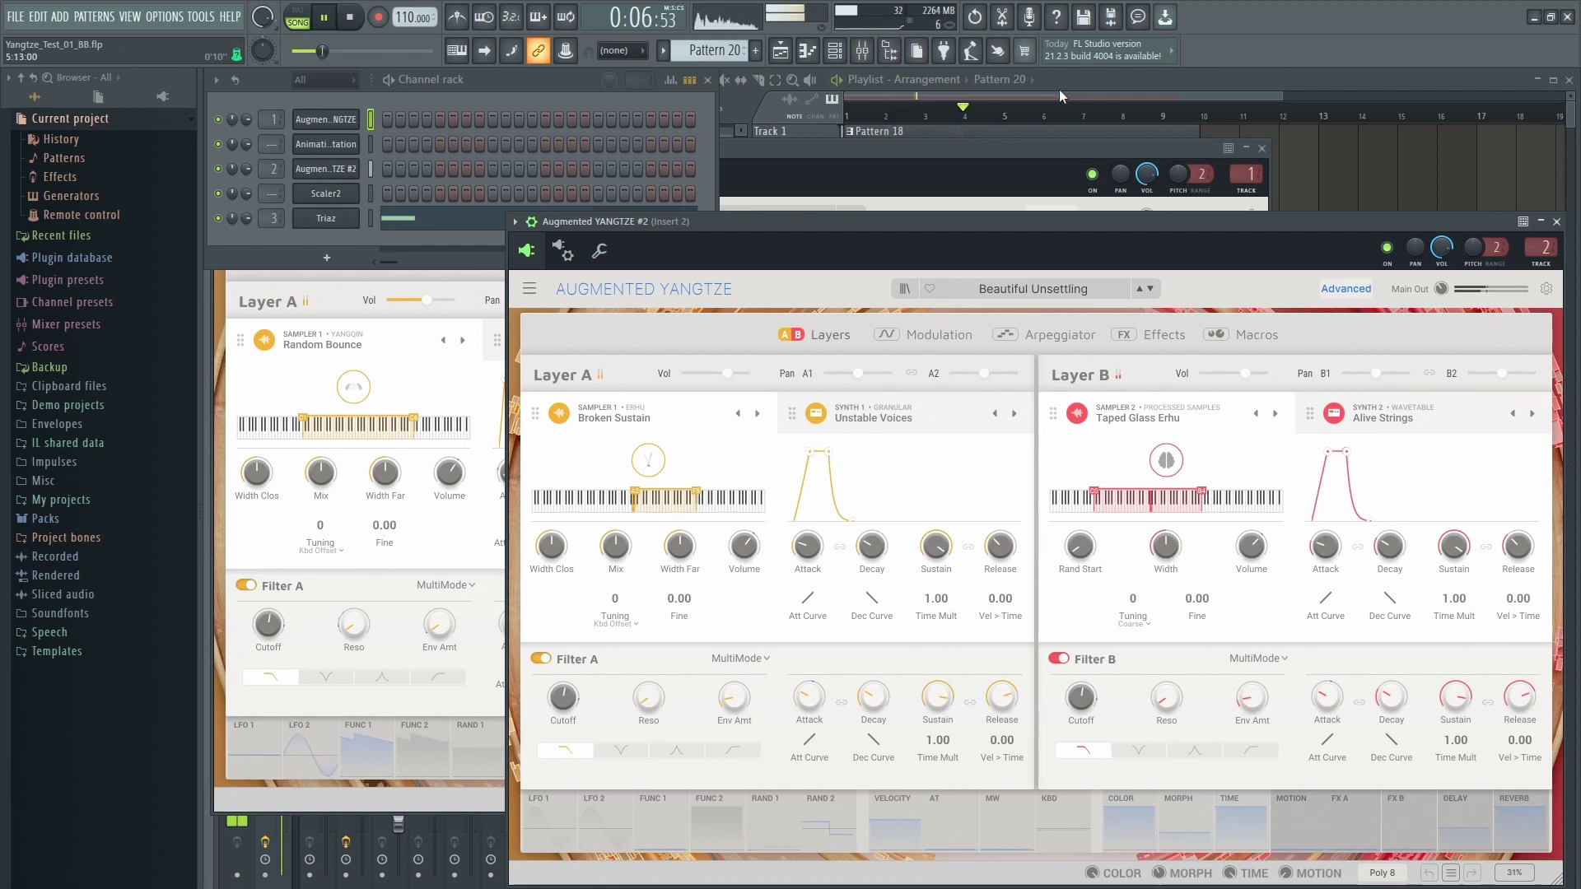
Bring the playlist arrangement to the front, then return to the first instance's layer view.
click(1096, 81)
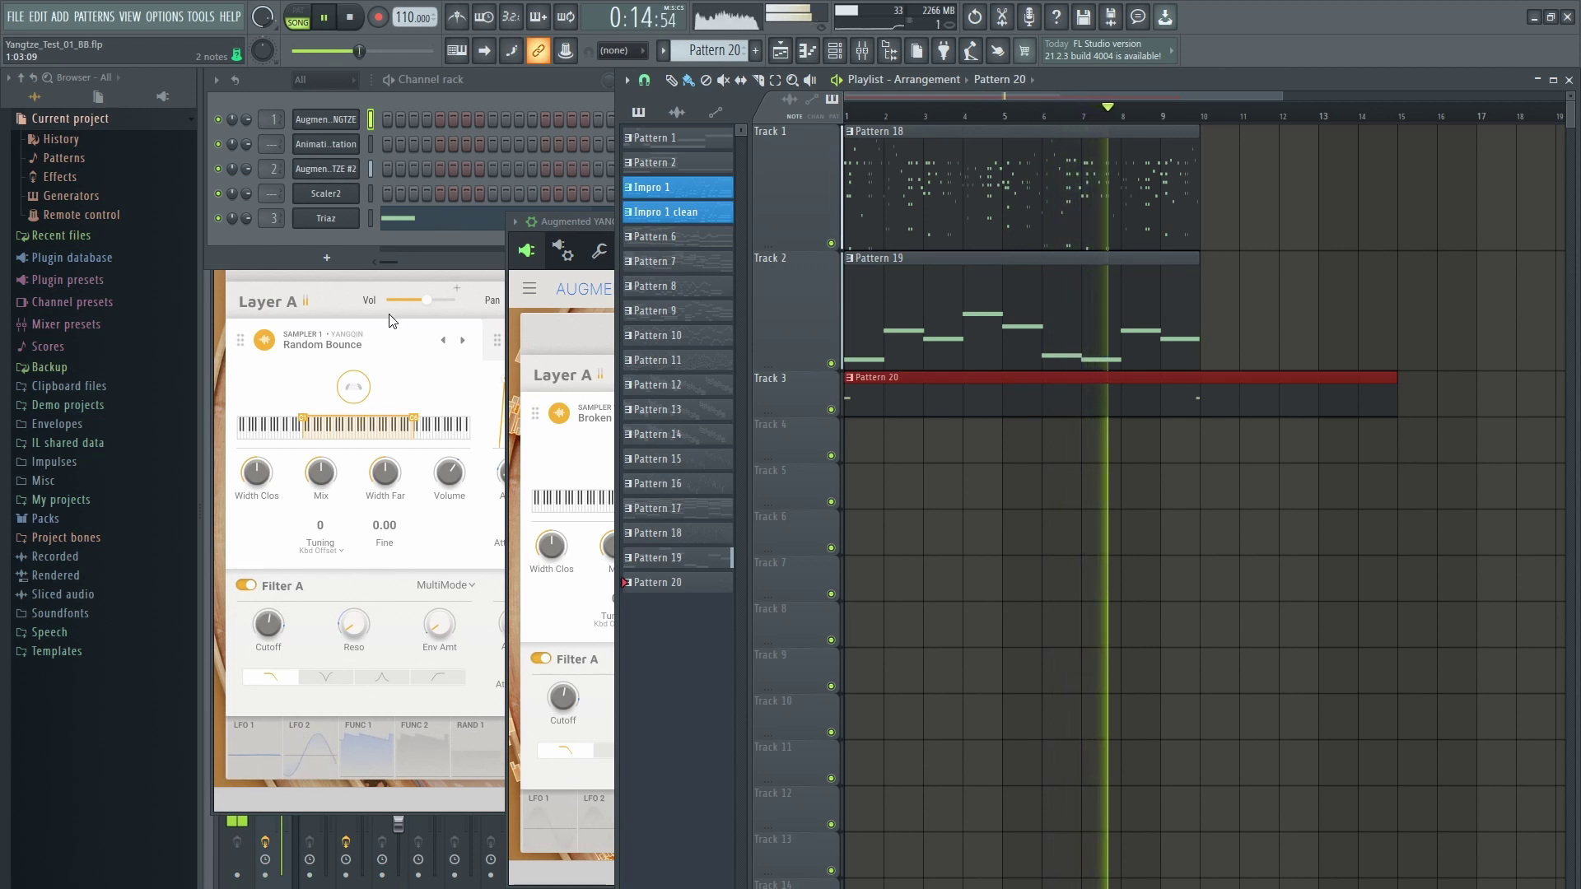
click(419, 372)
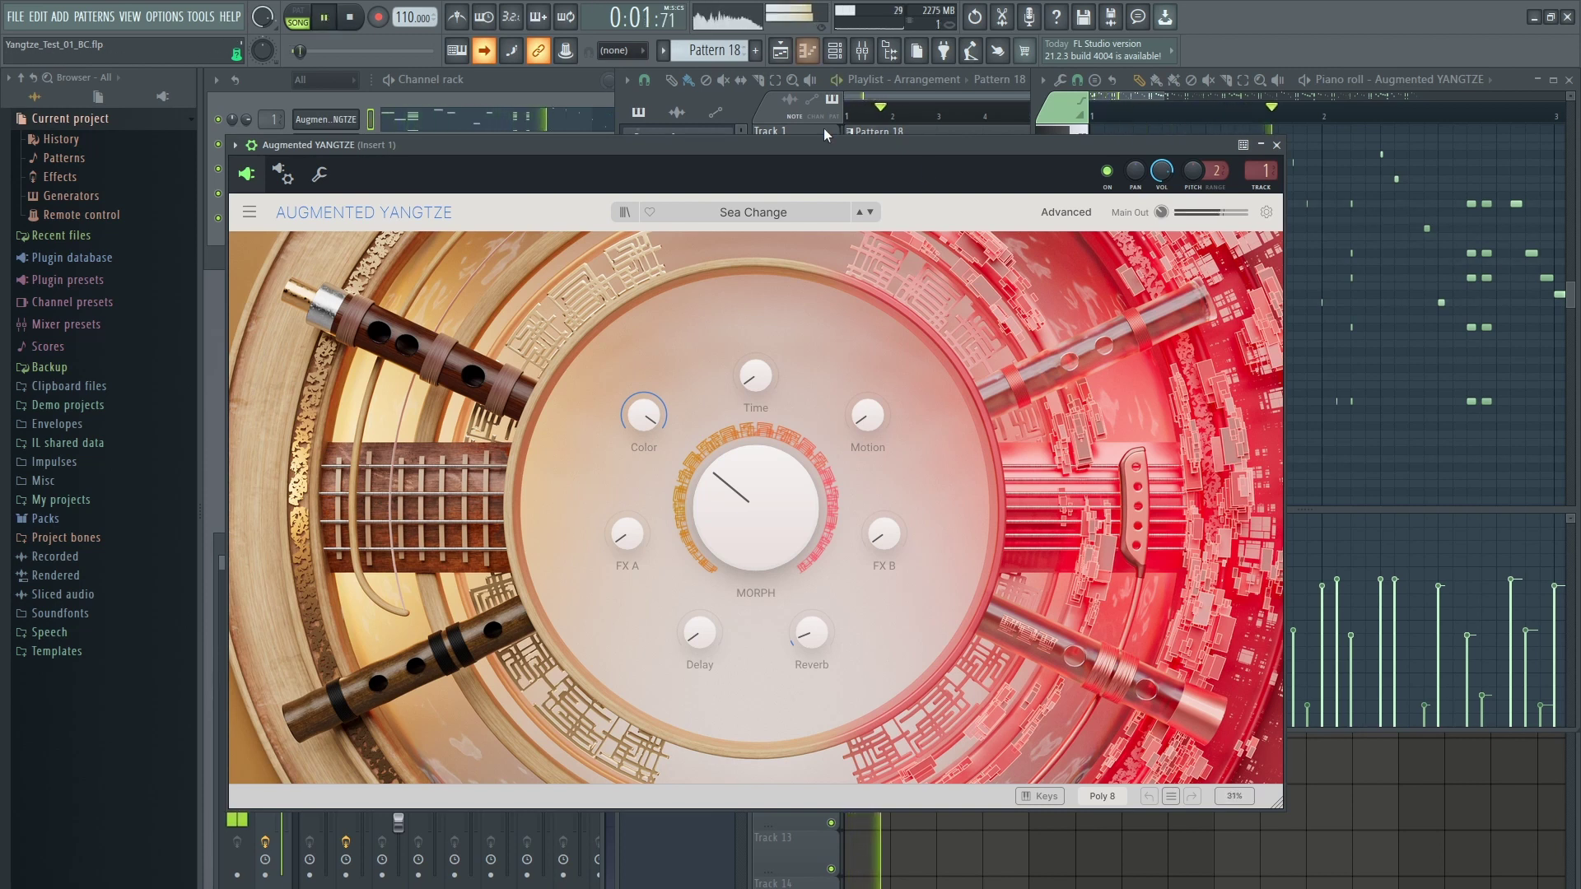
Examine the Sea Change preset's advanced layers and the channel rack, then return the plugin to its main macro view.
click(1063, 212)
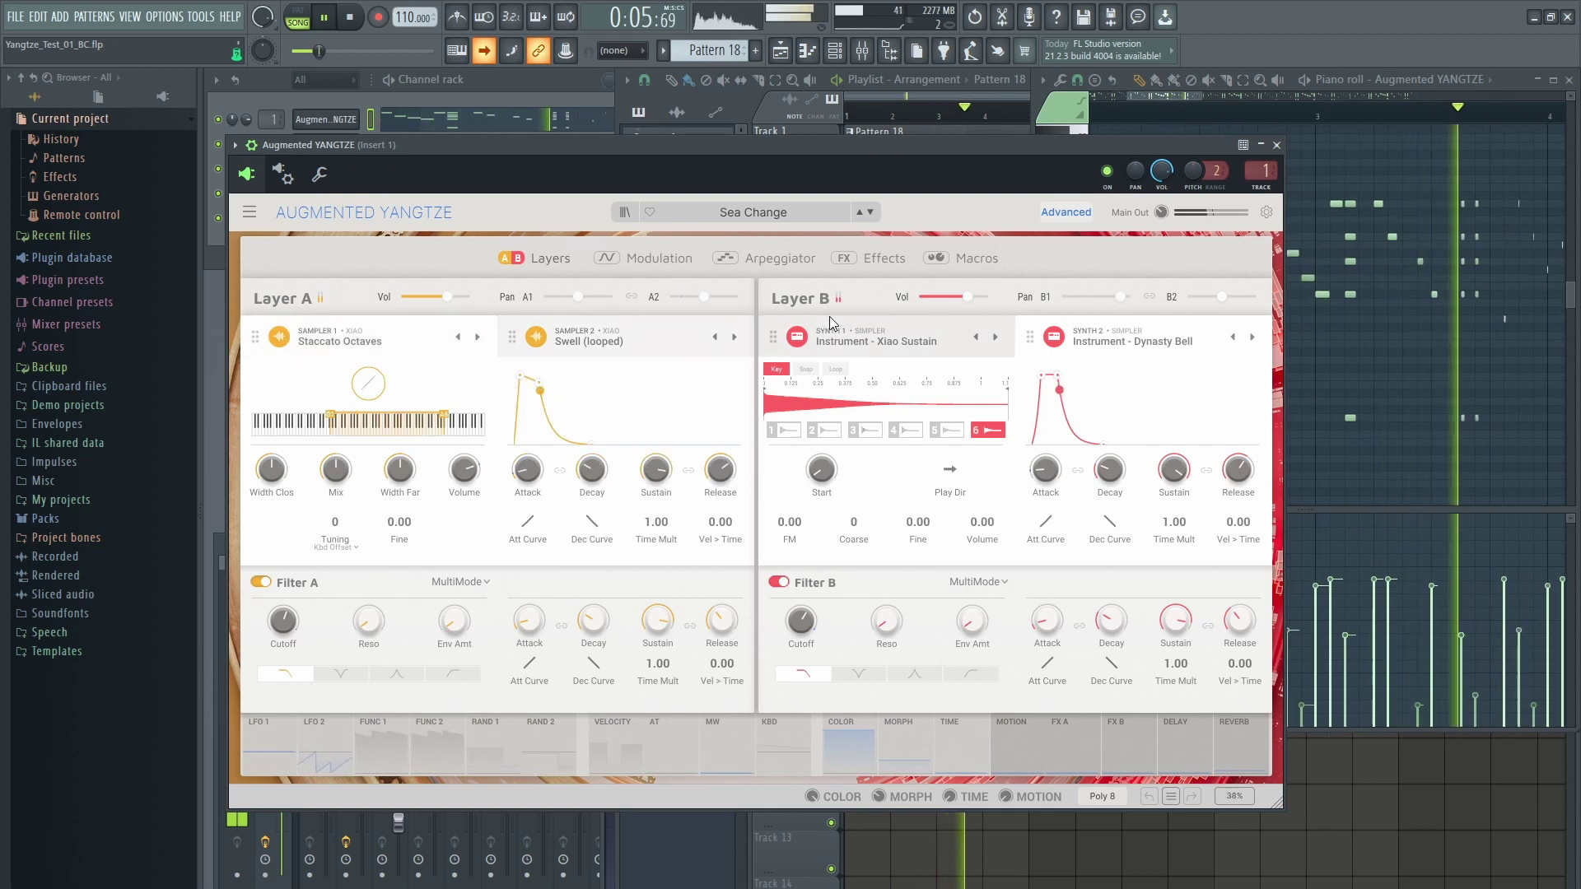
click(252, 100)
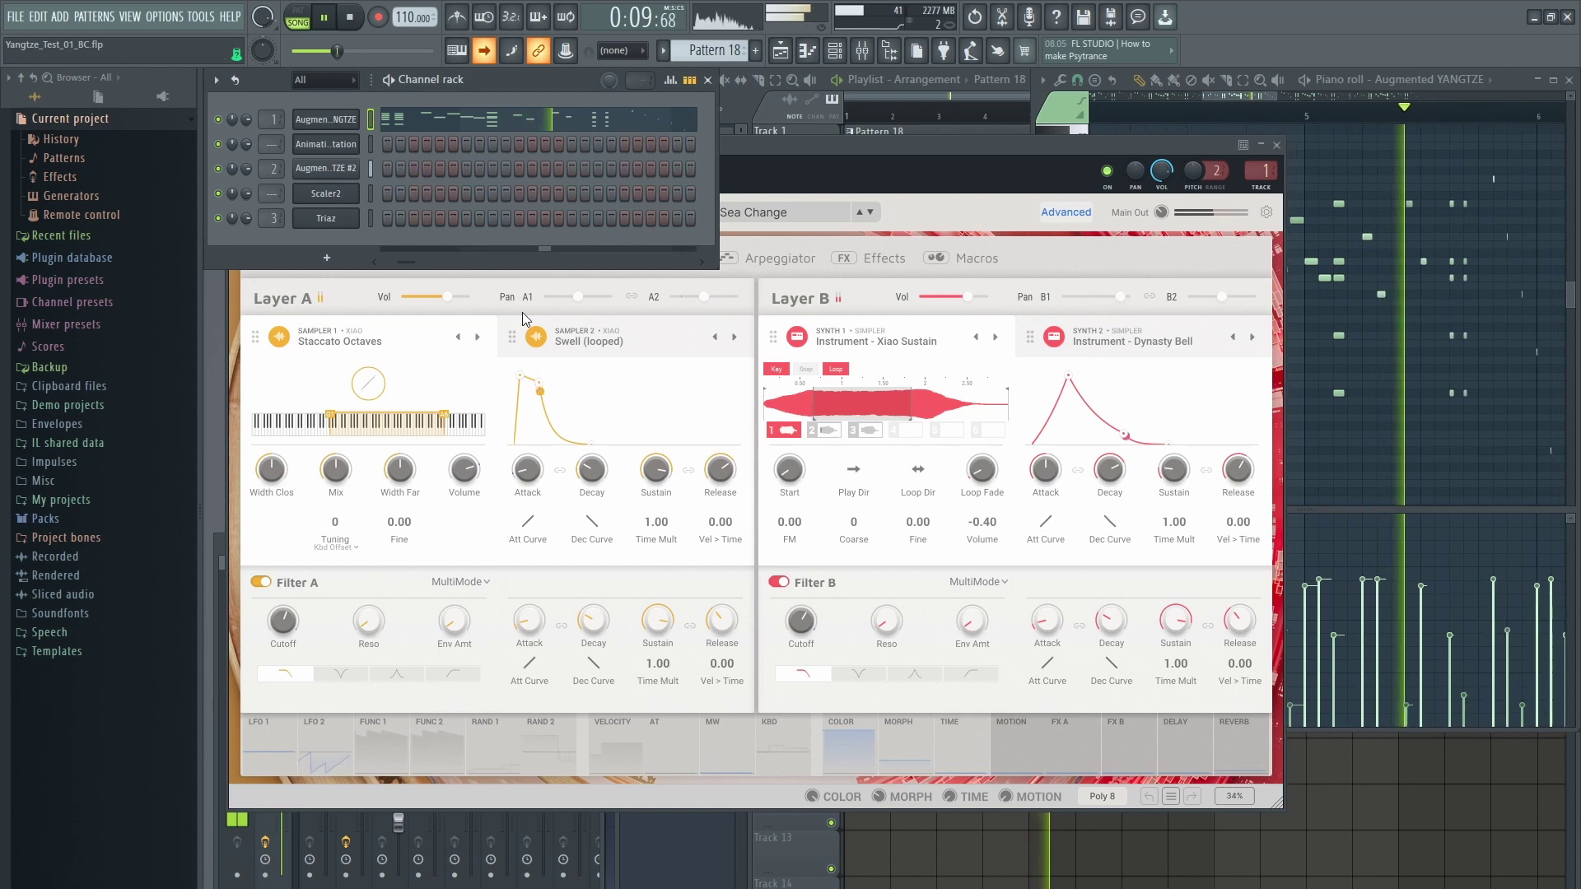
click(1066, 212)
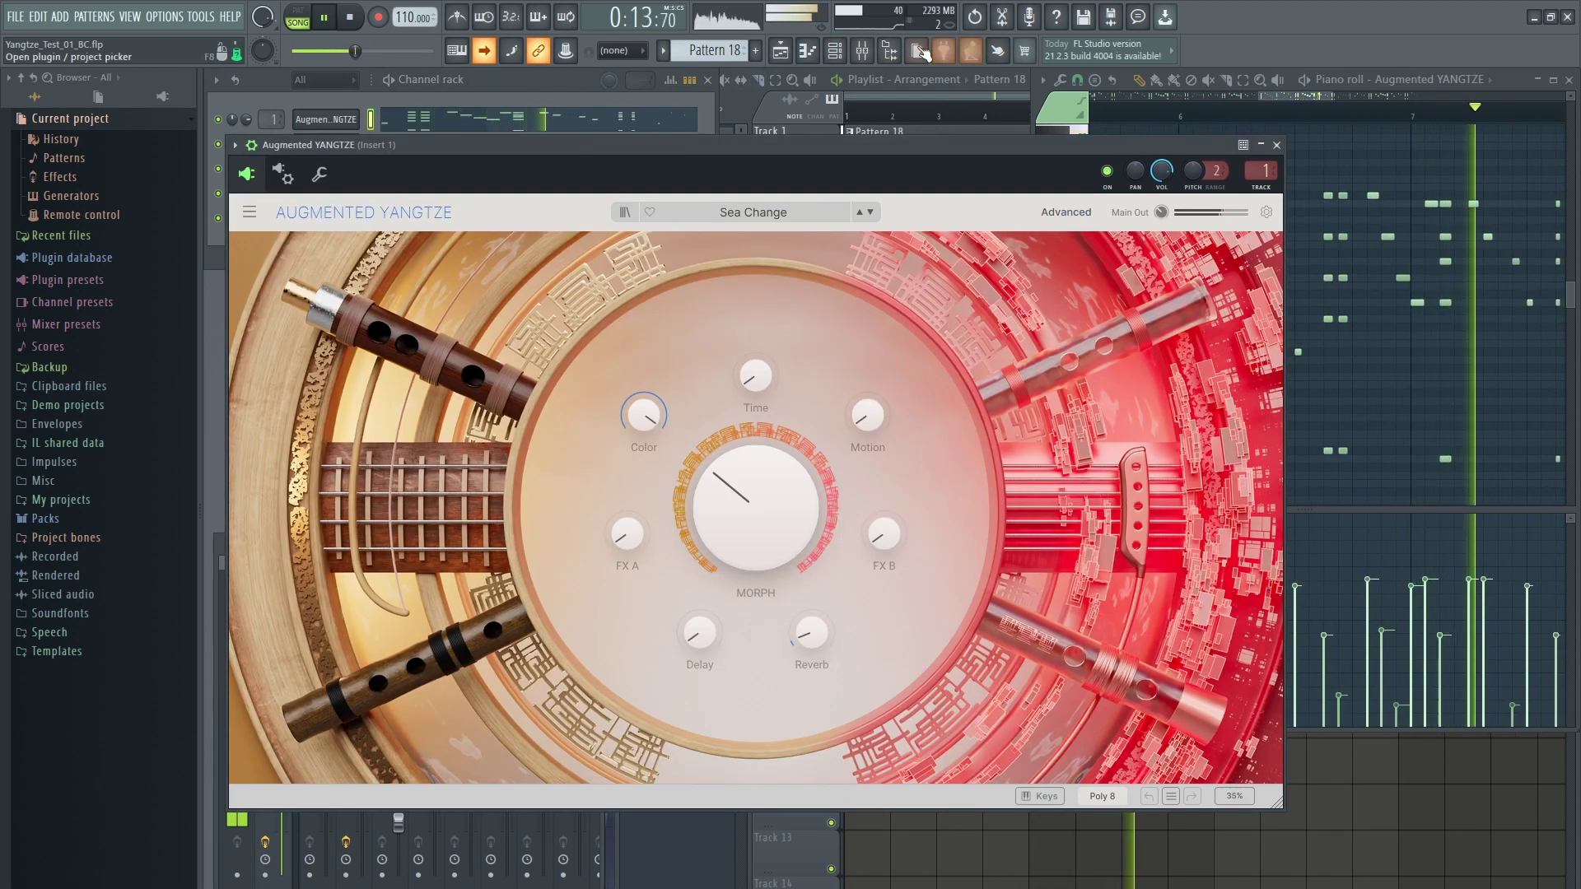
Show the playlist arrangement and stop the song playback.
click(781, 52)
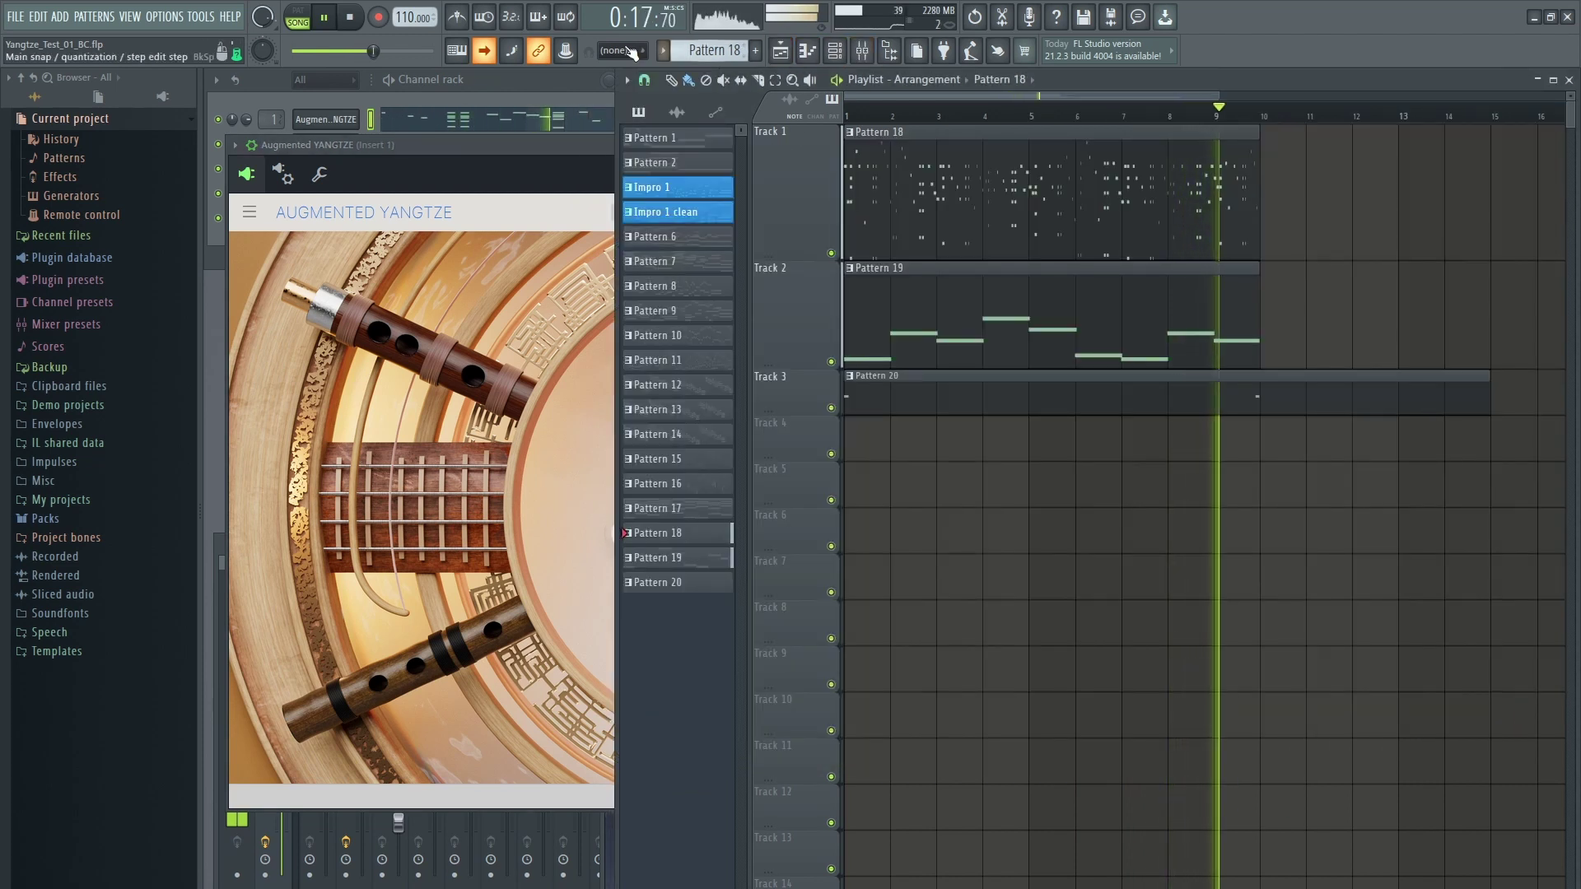
click(359, 18)
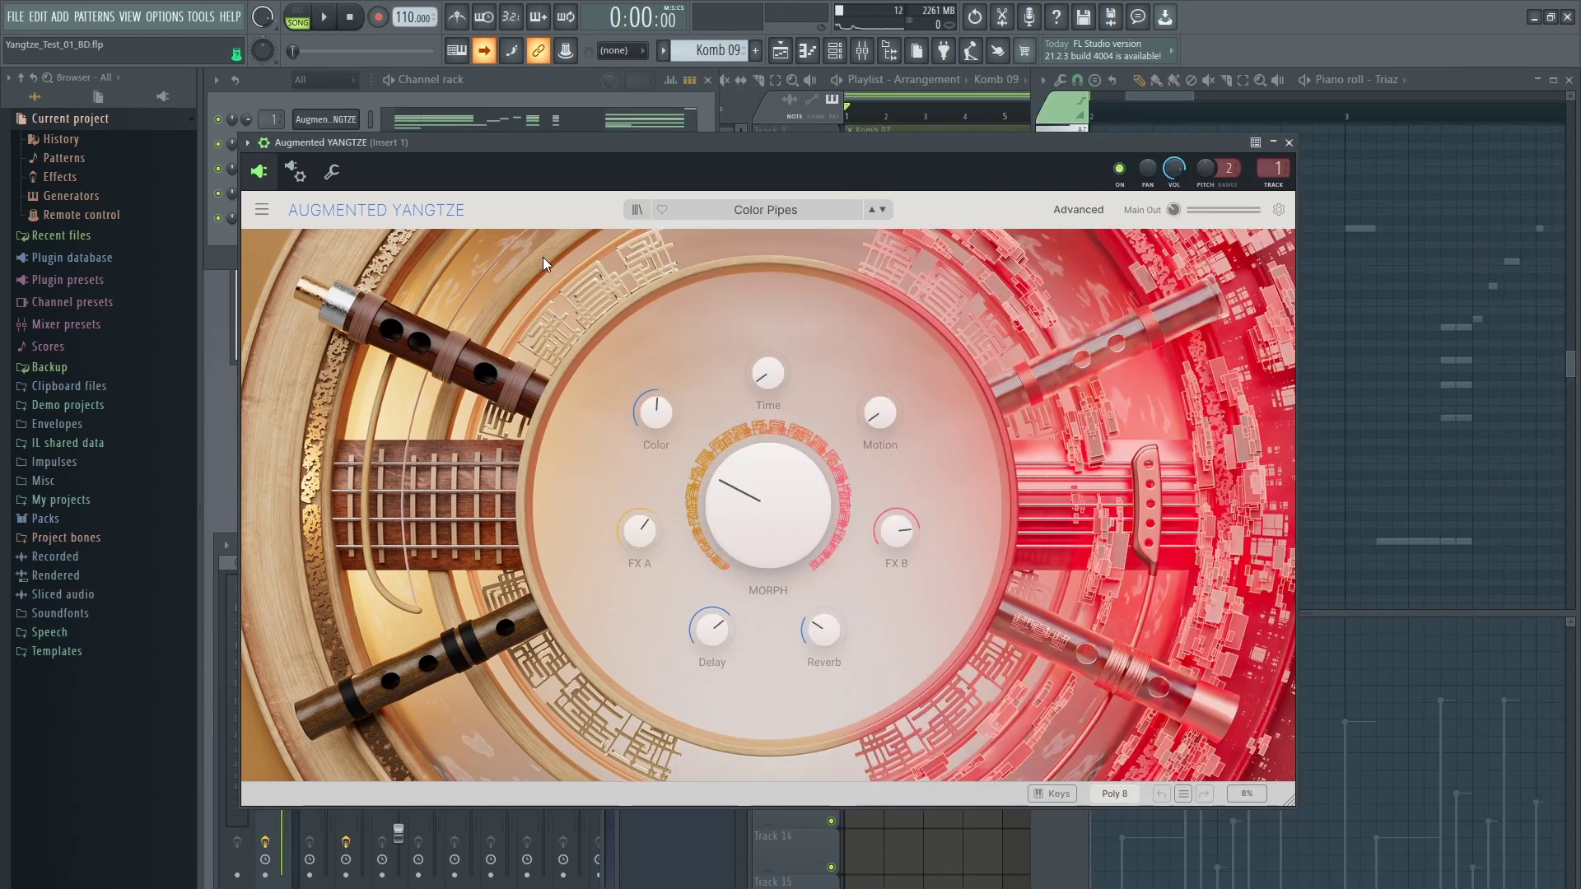
Play the song and examine the Color Pipes preset's advanced layers, including the Staccato Octaves and Flute Insects engines.
key(space)
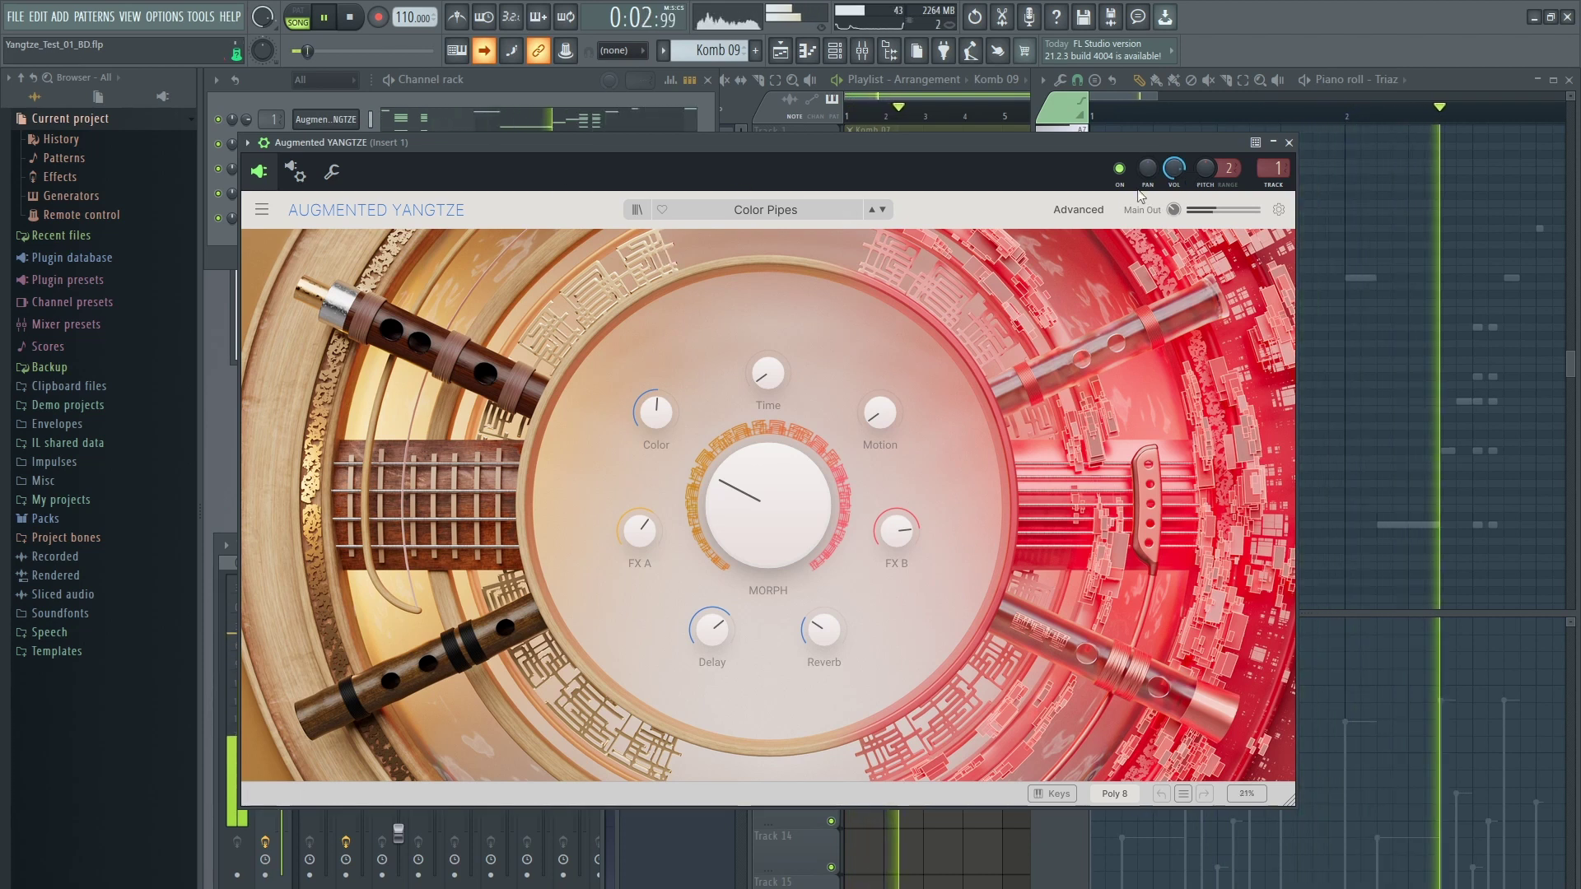
click(1078, 209)
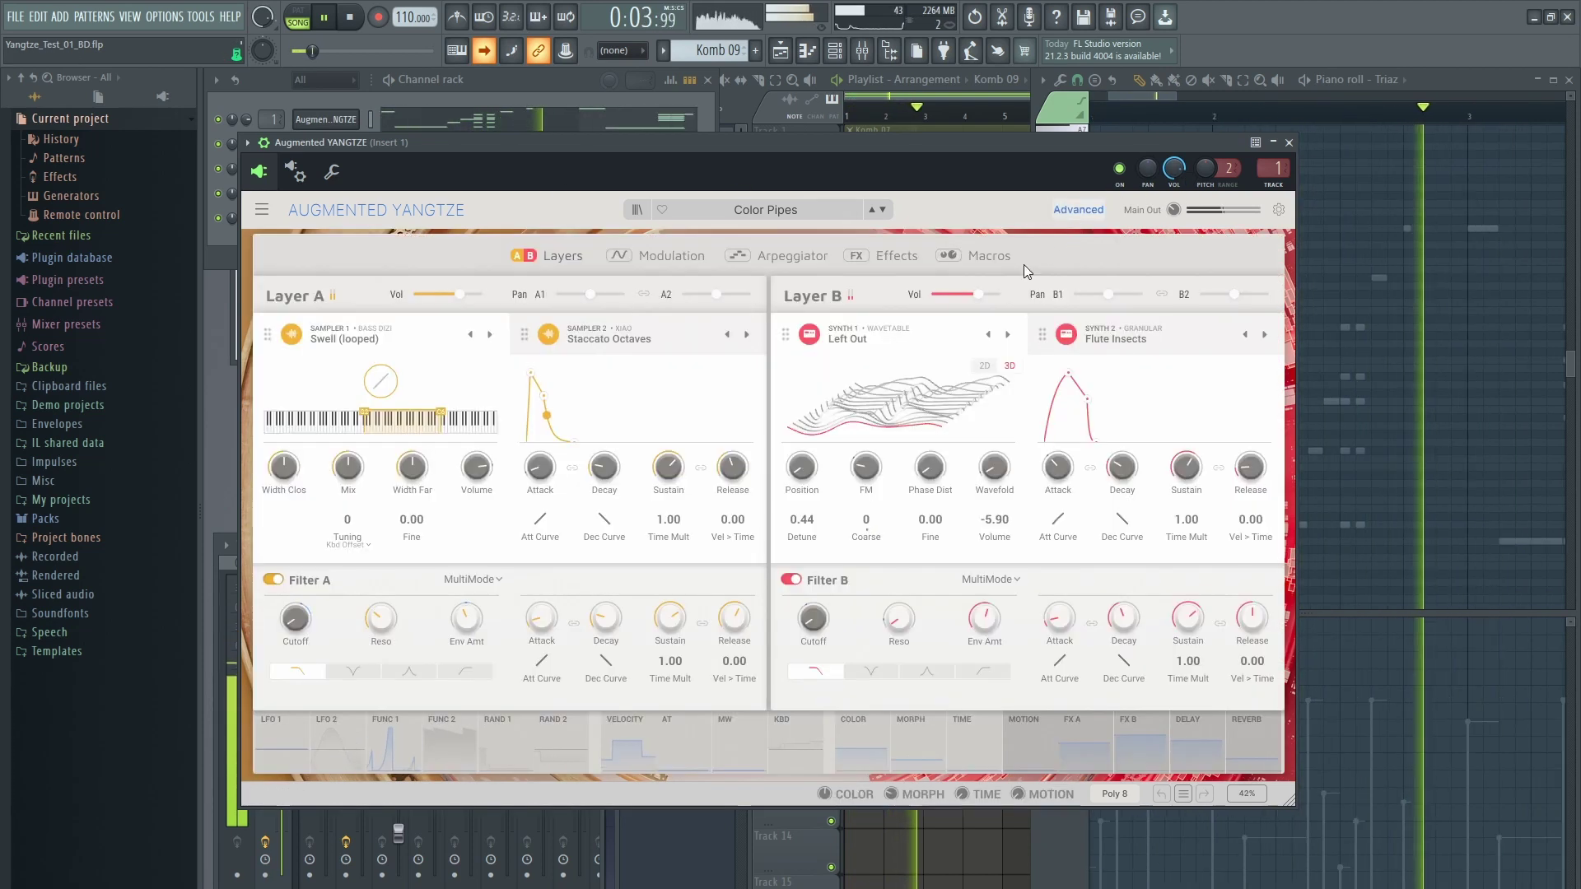
click(530, 327)
click(1120, 335)
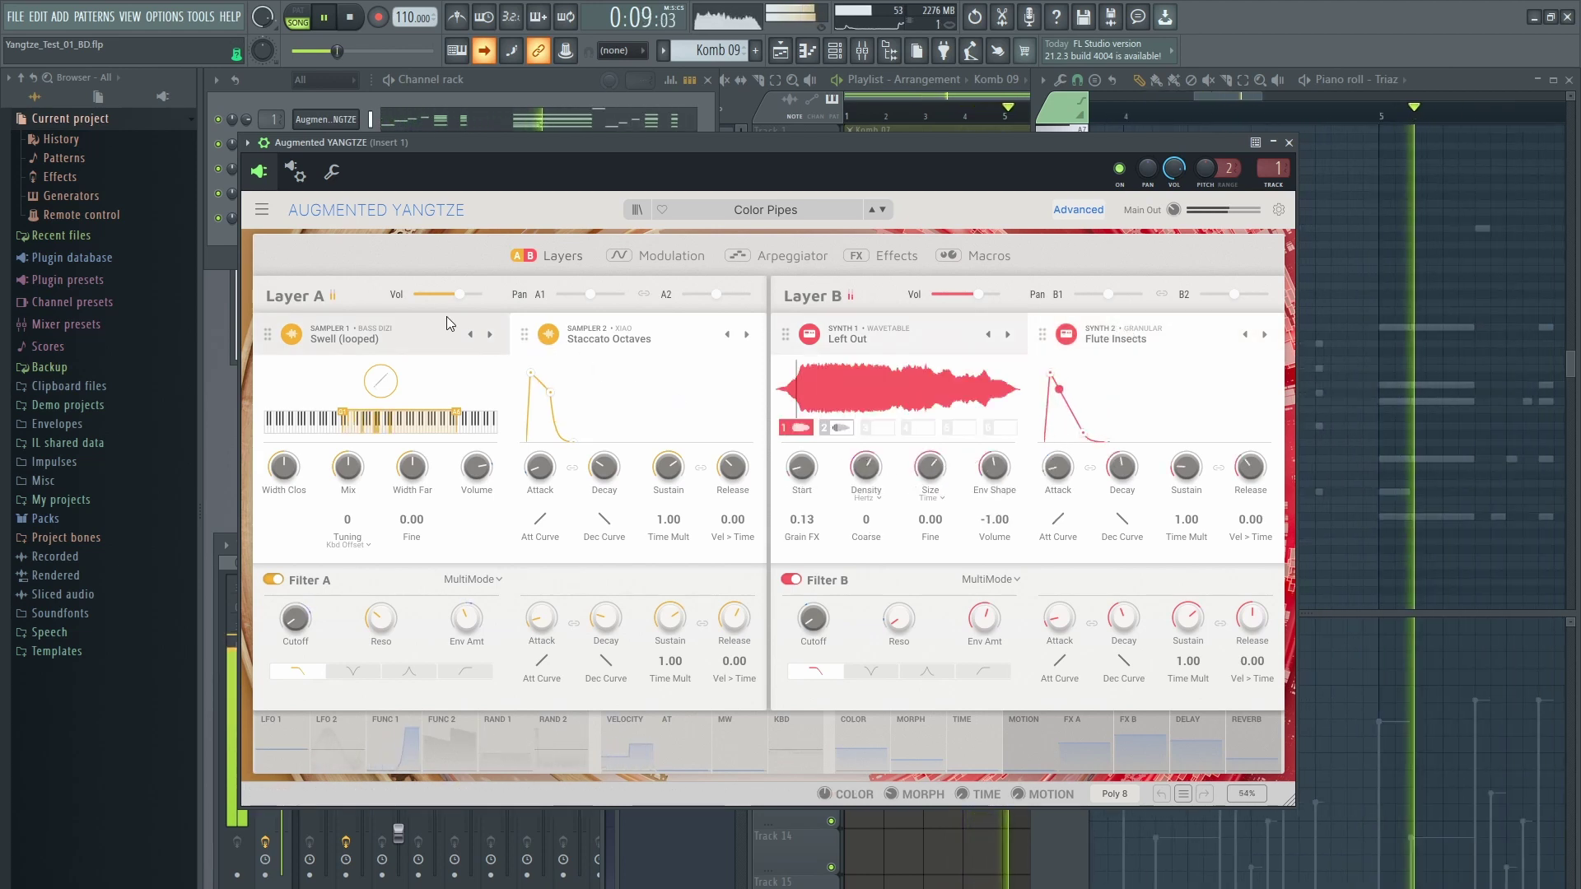
Display the Swell (looped) sampler in Layer A and deactivate the Left Out synth engine in Layer B.
click(414, 331)
click(811, 335)
Open the second Augmented Yangtze instance from the channel rack, examine the Feng Shui preset's advanced layers and stop playback.
key(F6)
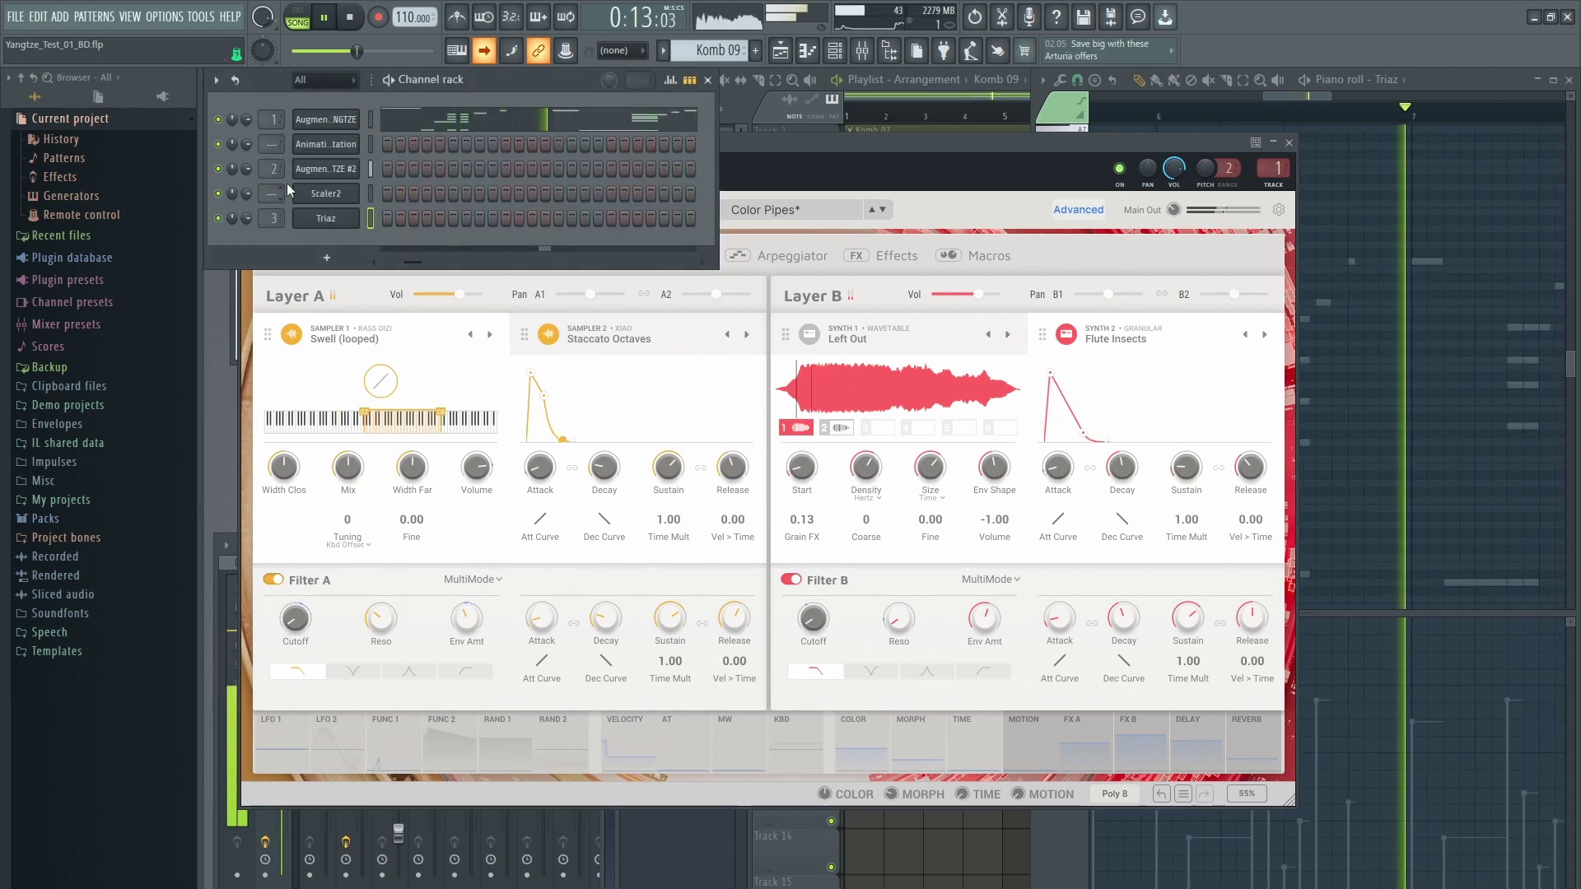
click(325, 168)
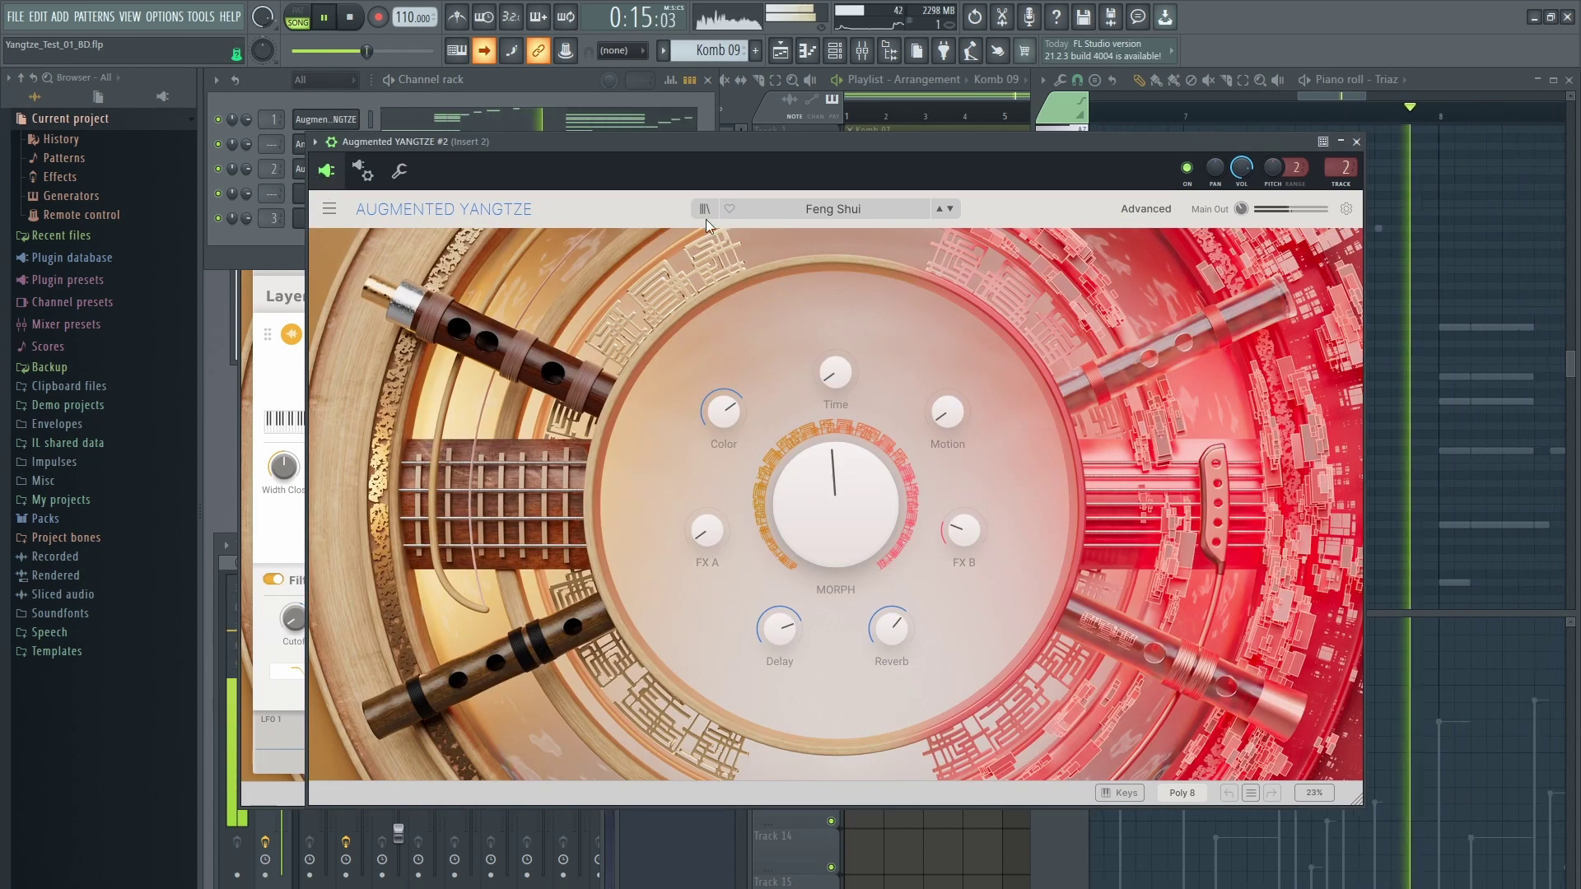
click(1140, 209)
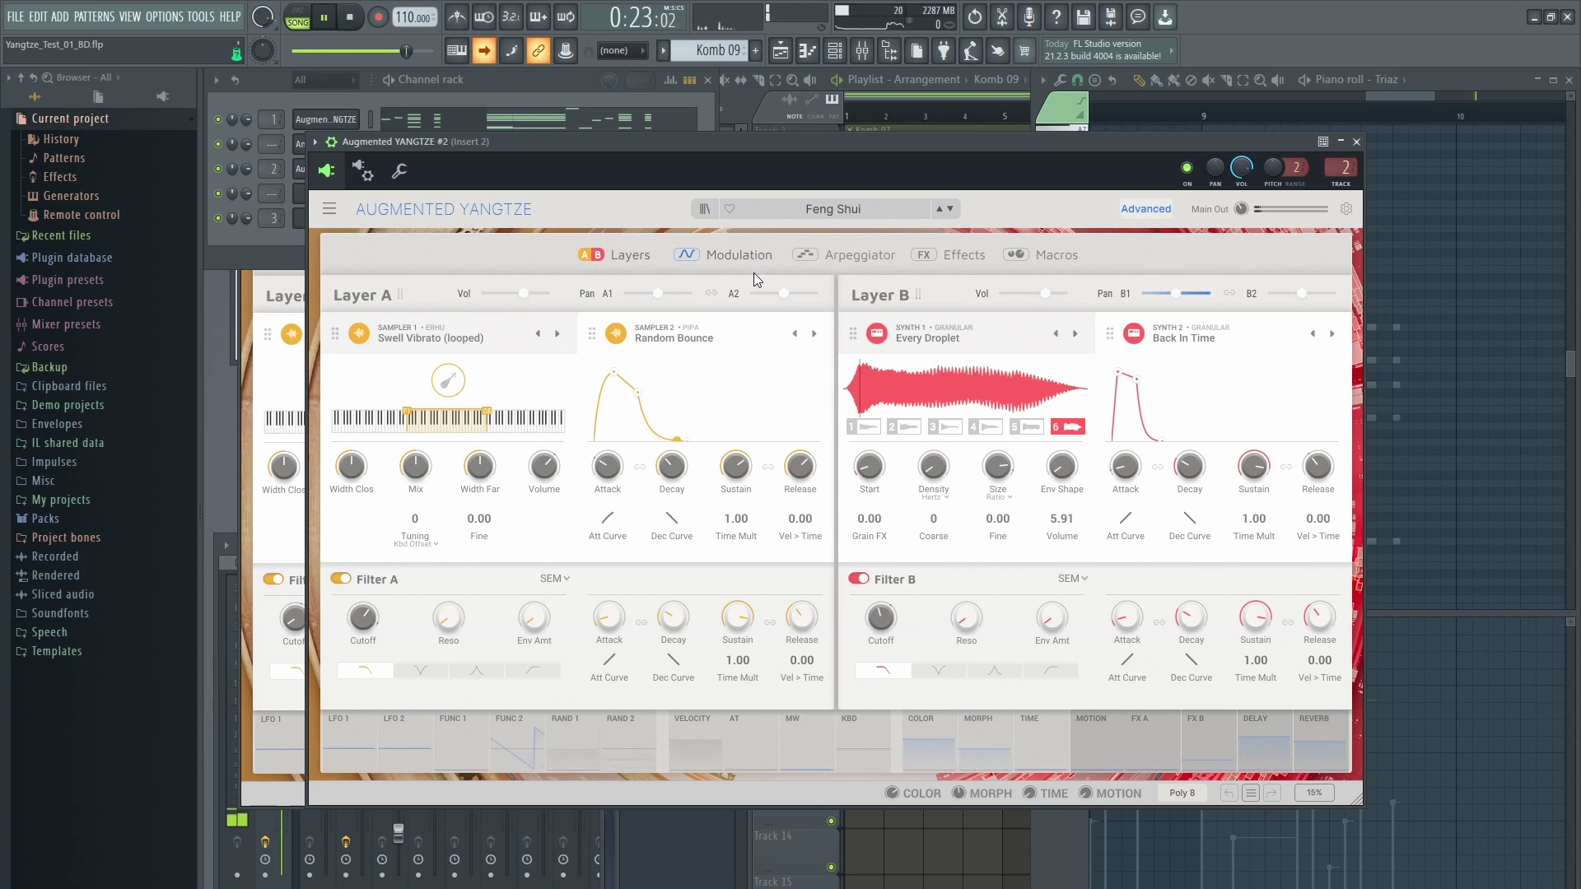
key(space)
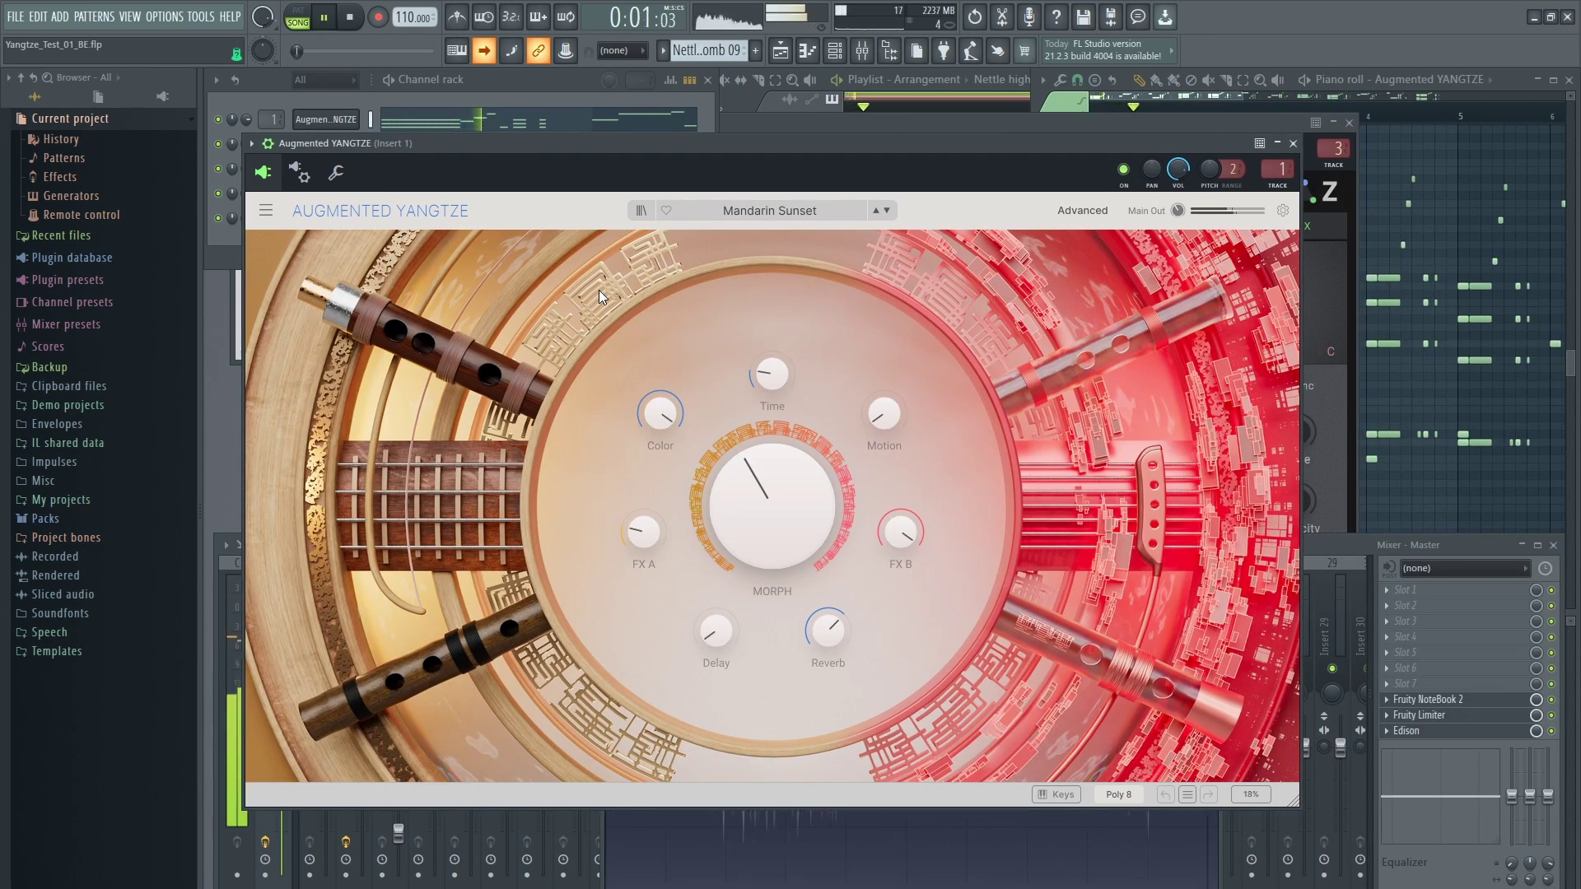
Bring up the channel rack and open the second Augmented Yangtze instance with the Red Lagoon preset.
click(283, 101)
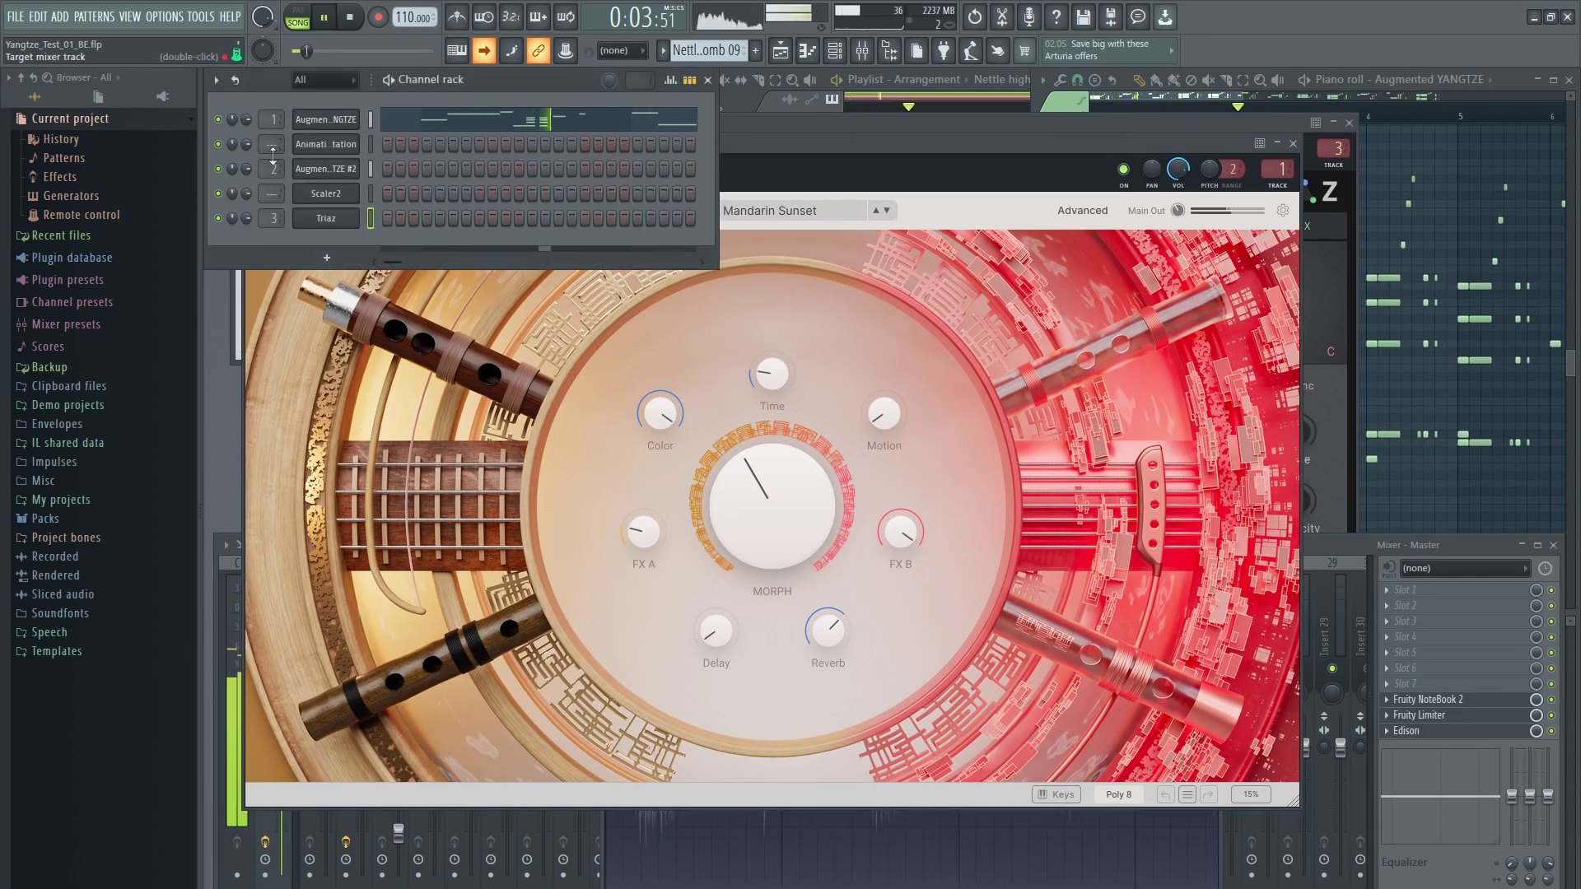
click(320, 171)
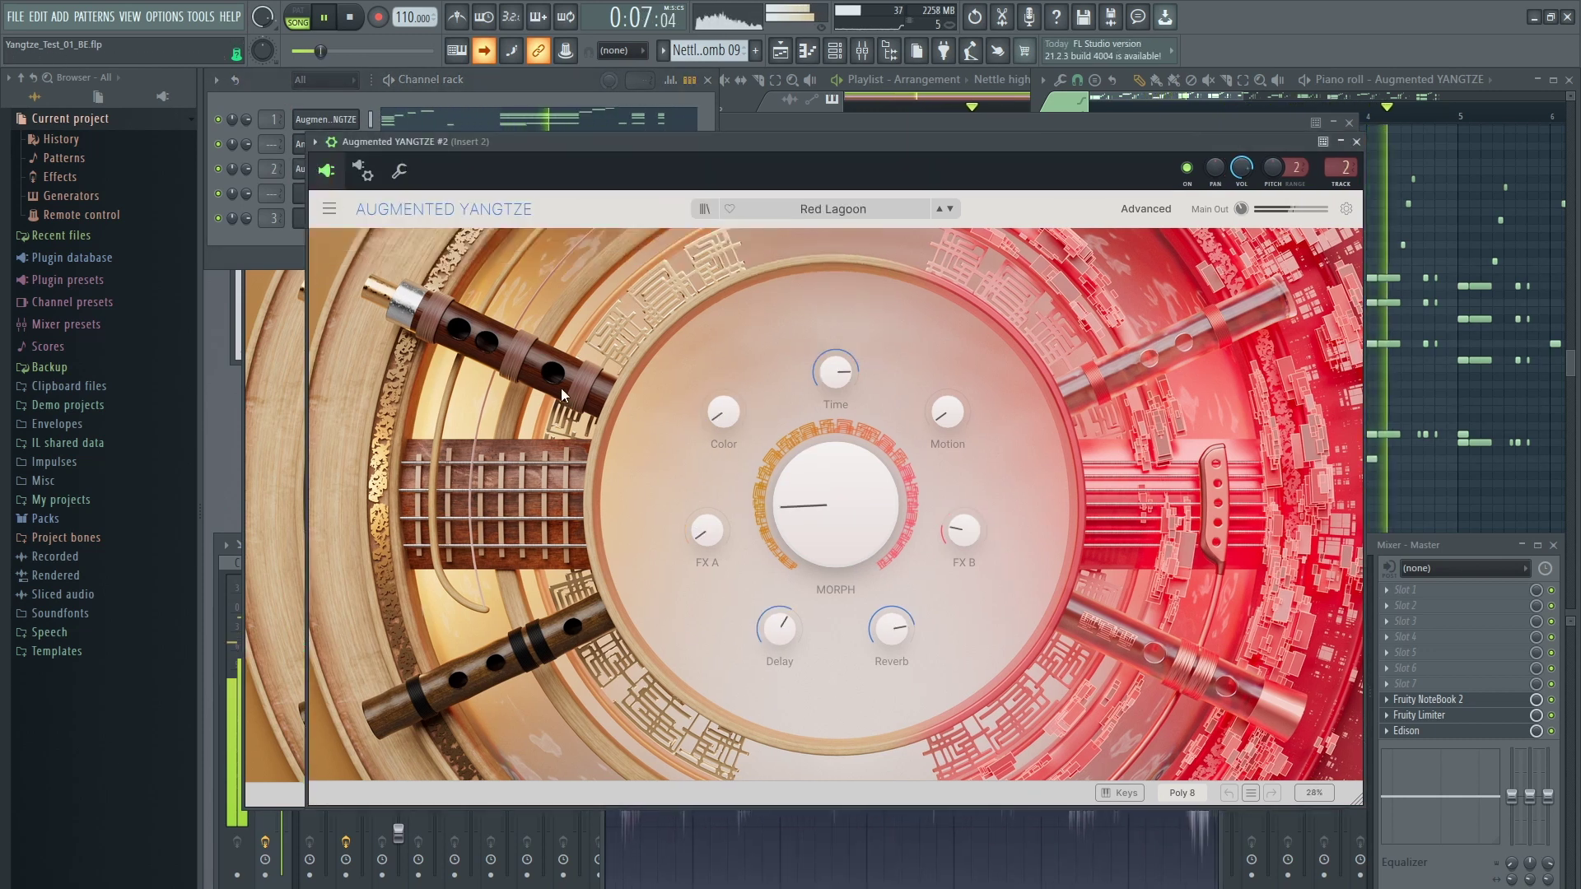
Return to the Mandarin Sunset instance and sweep its Morph knob up to about 0.99, then back to about 0.38.
click(269, 329)
drag(698, 541, 699, 577)
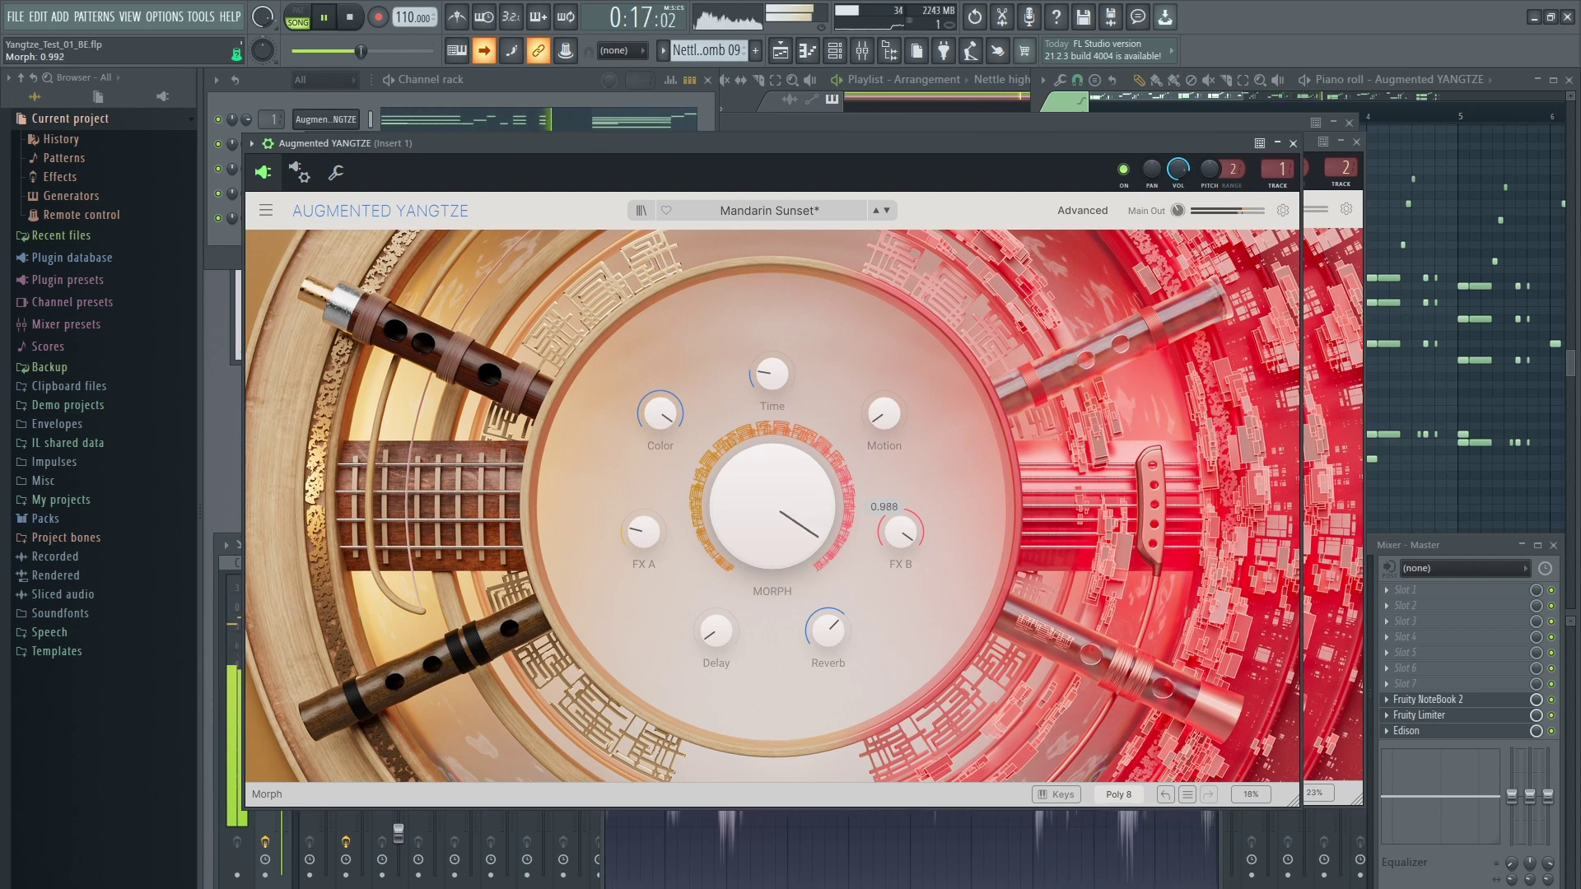
drag(698, 461, 698, 515)
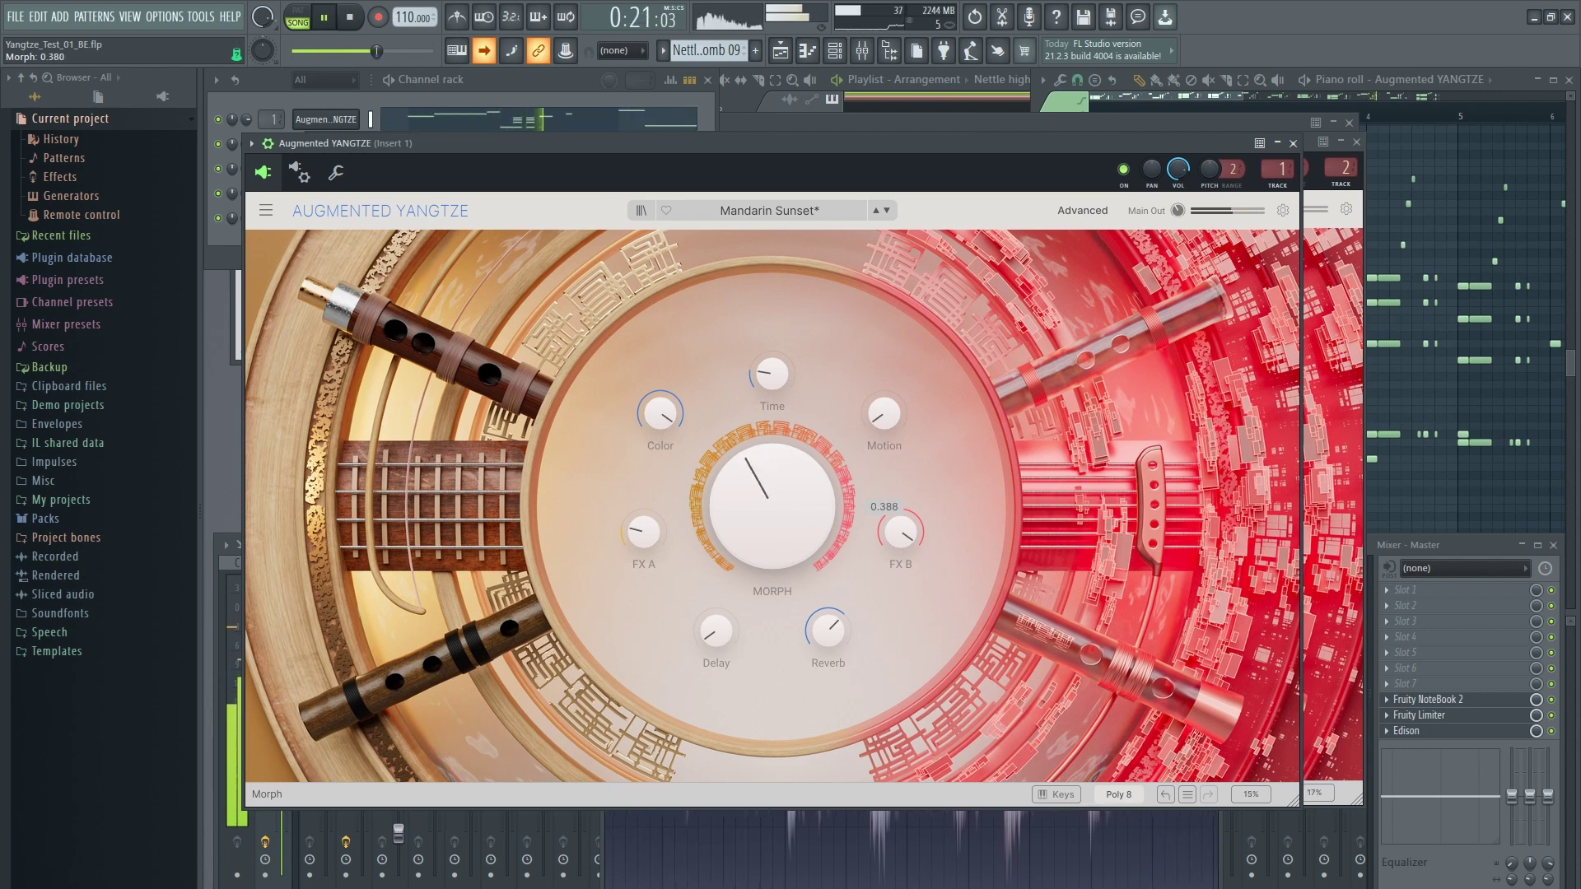
Show the Mandarin Sunset preset's advanced layers and stop the song playback.
click(1083, 211)
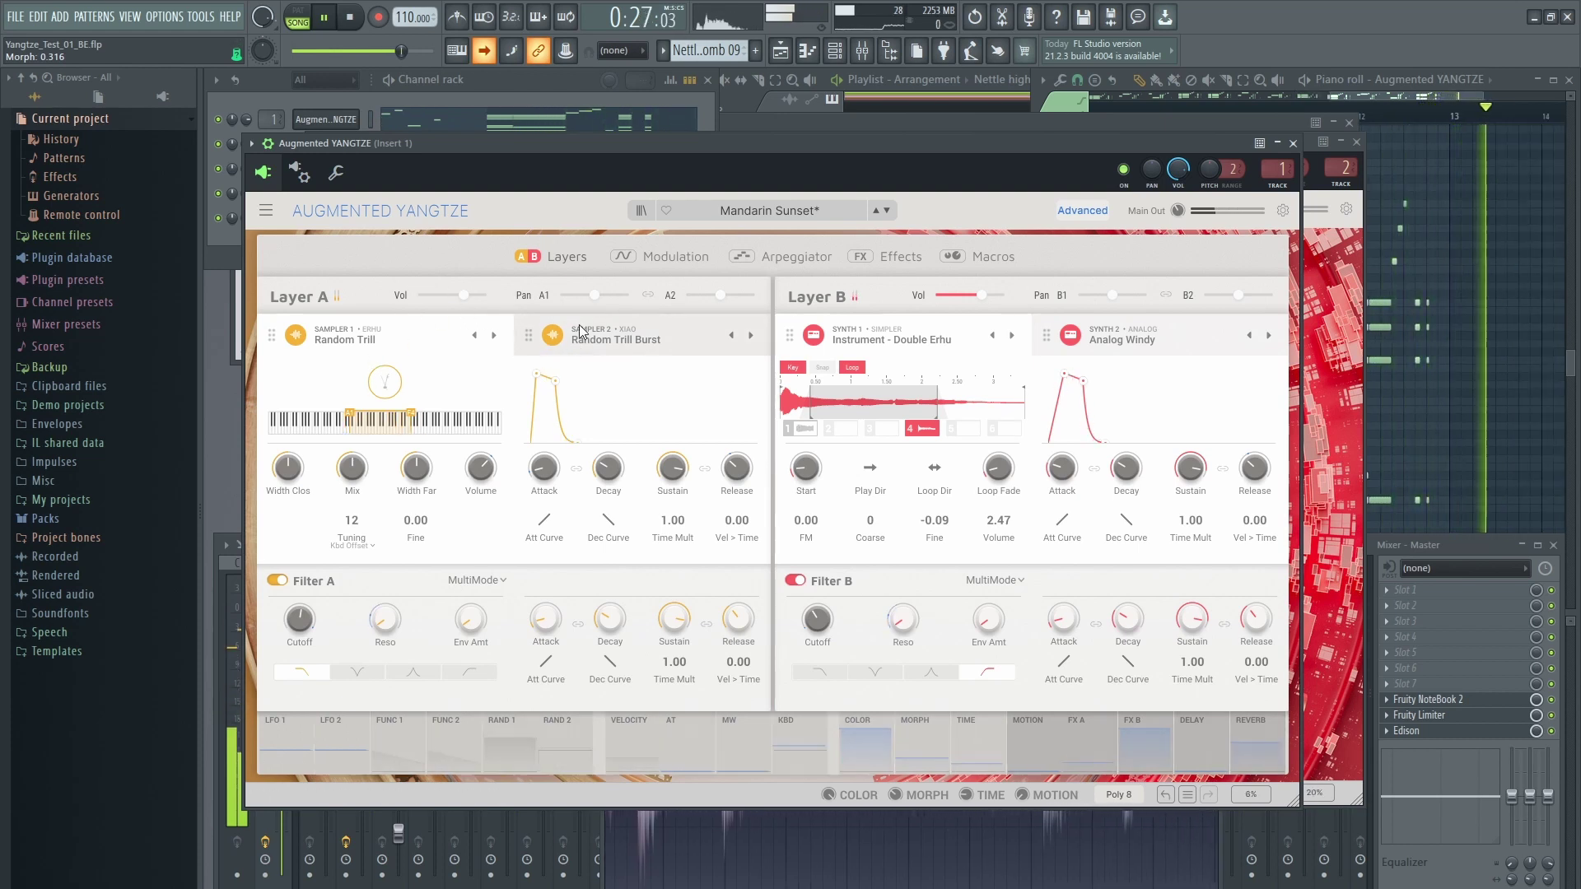
click(353, 19)
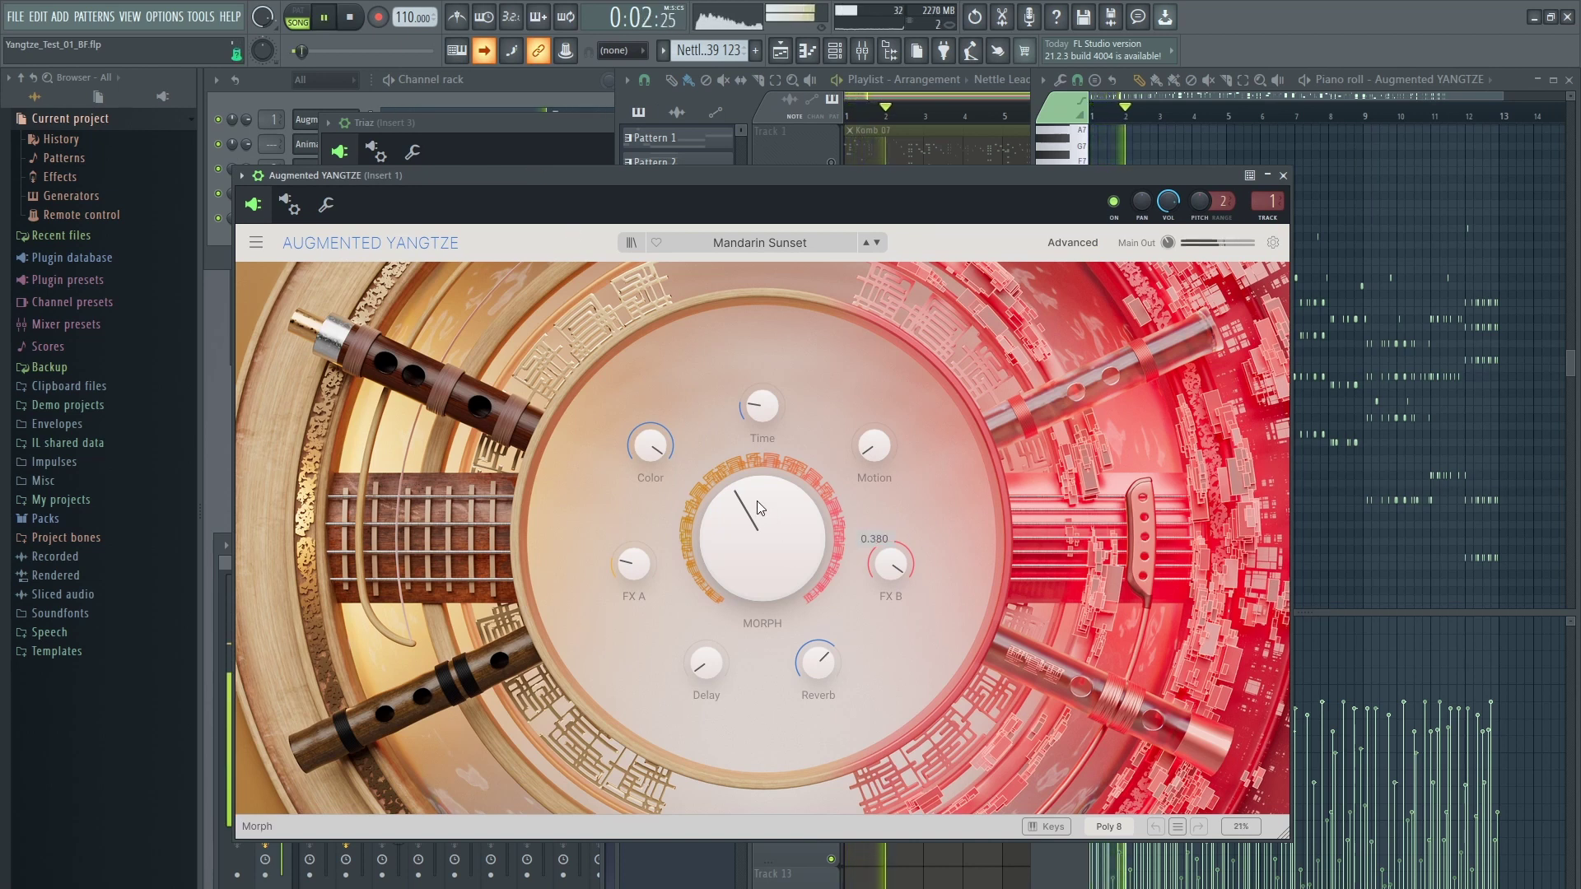
Turn Mandarin Sunset's Morph knob just past its centre, then open the Red Lagoon instance and adjust its Morph knob.
drag(762, 537, 762, 569)
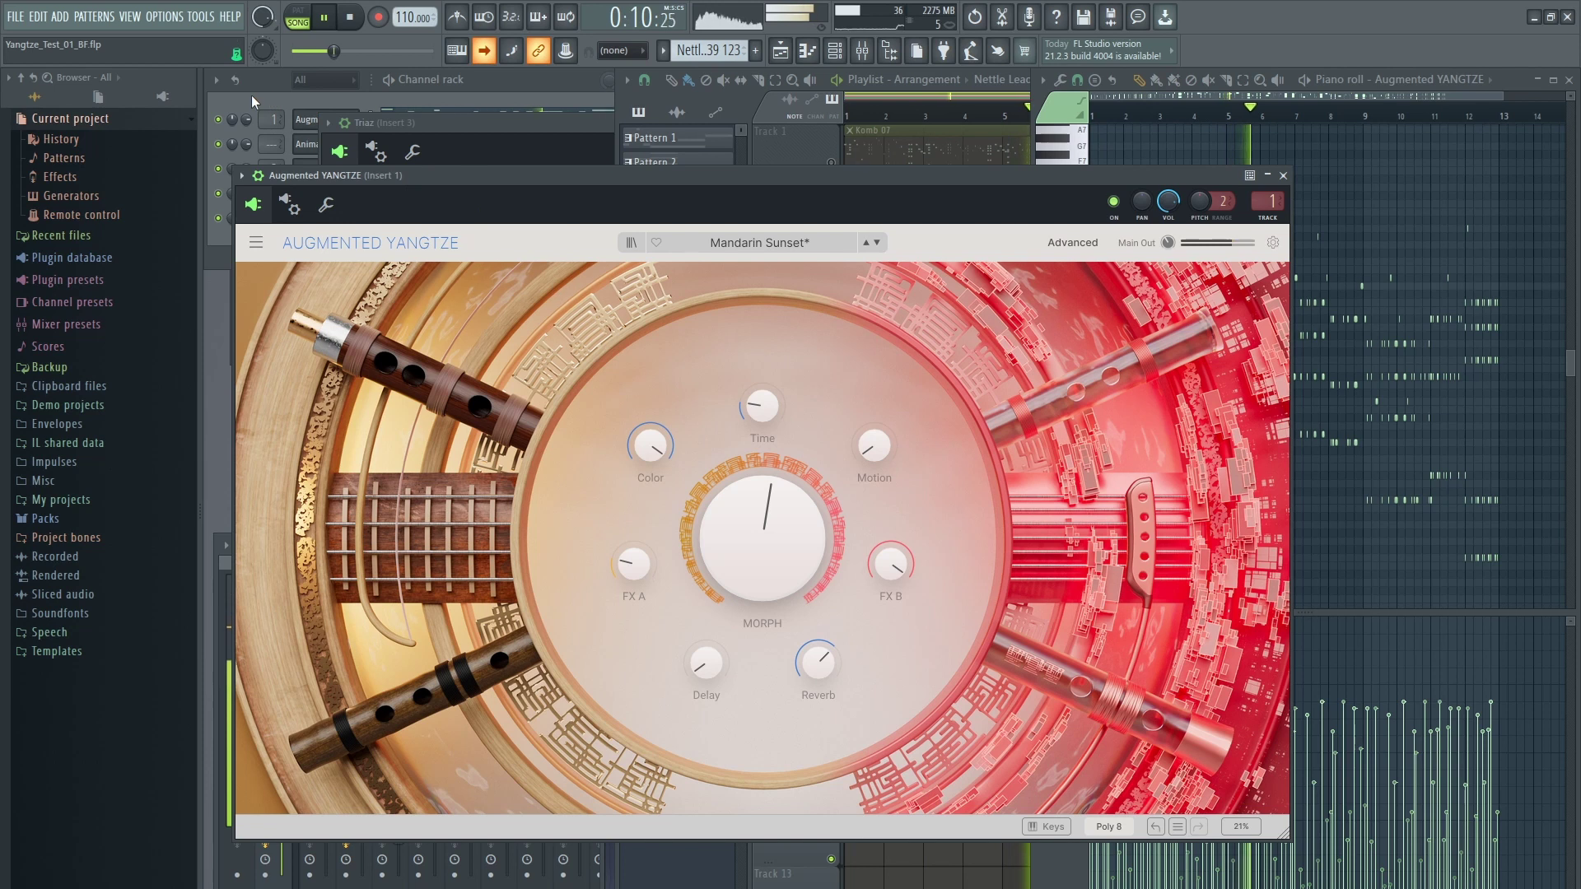
click(264, 131)
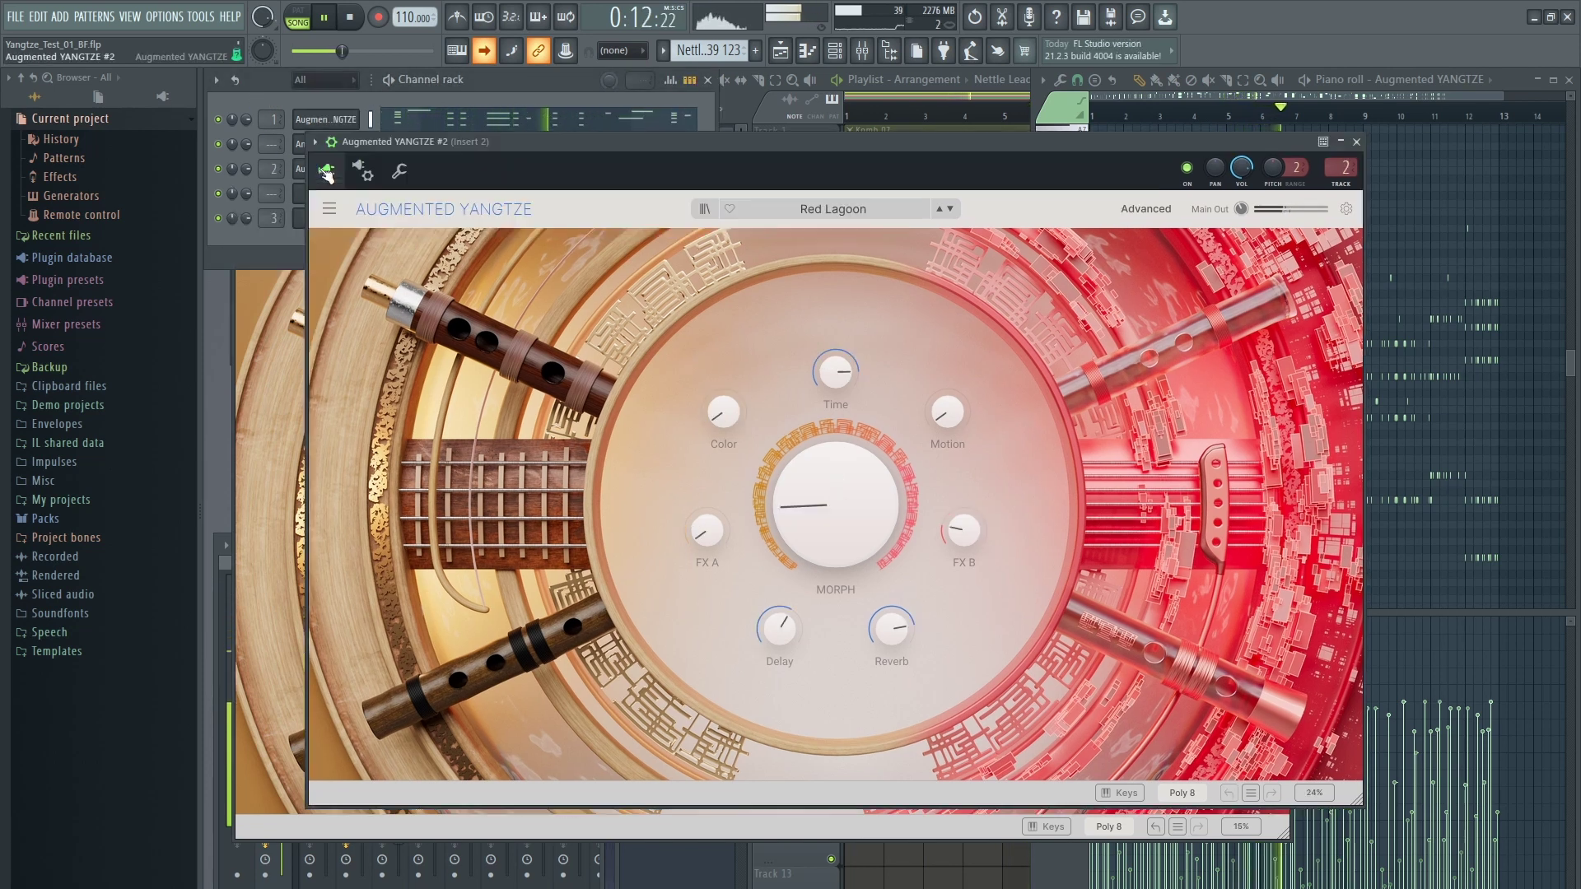
click(326, 168)
drag(826, 504, 657, 491)
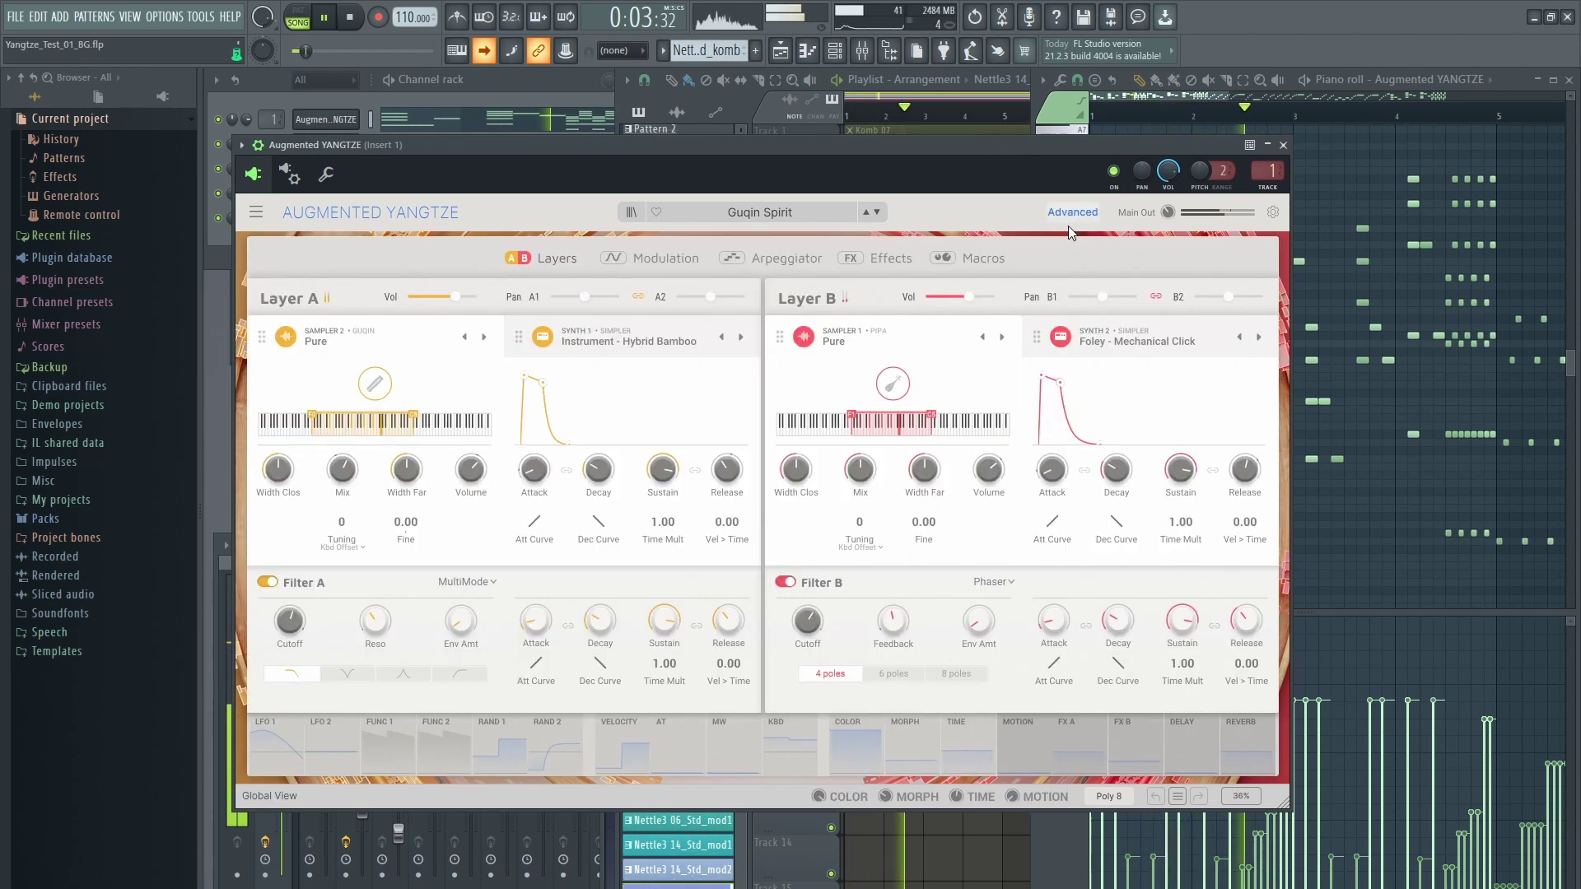
Show the Guqin Spirit preset's advanced layers and inspect the sample waveforms of the Guqin and Pipa samplers, returning to their keyboard views.
click(1076, 212)
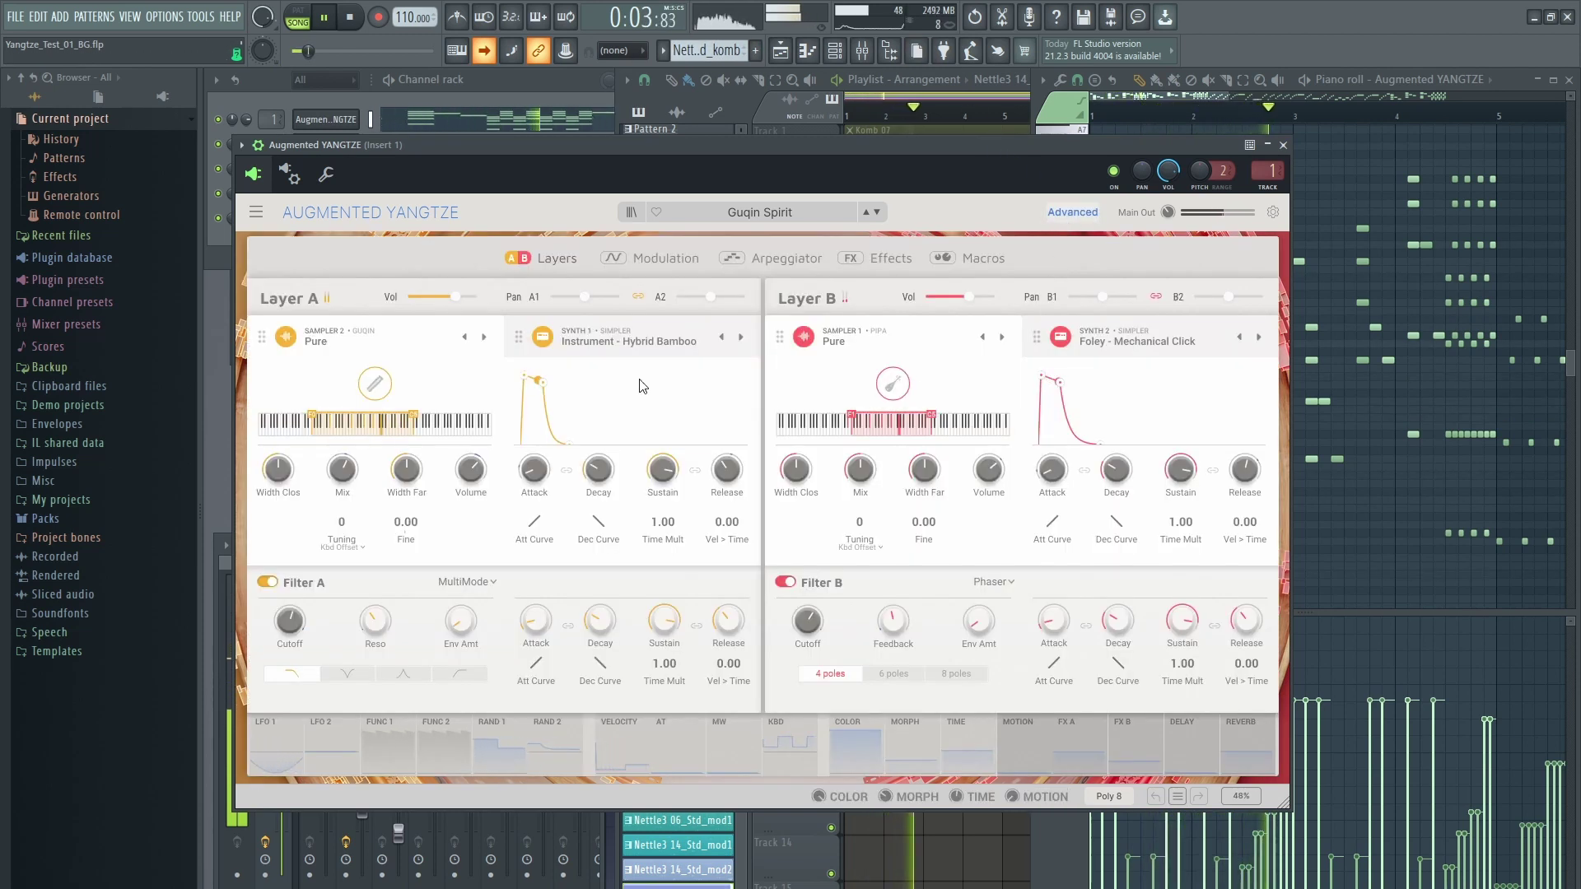
click(375, 383)
click(892, 383)
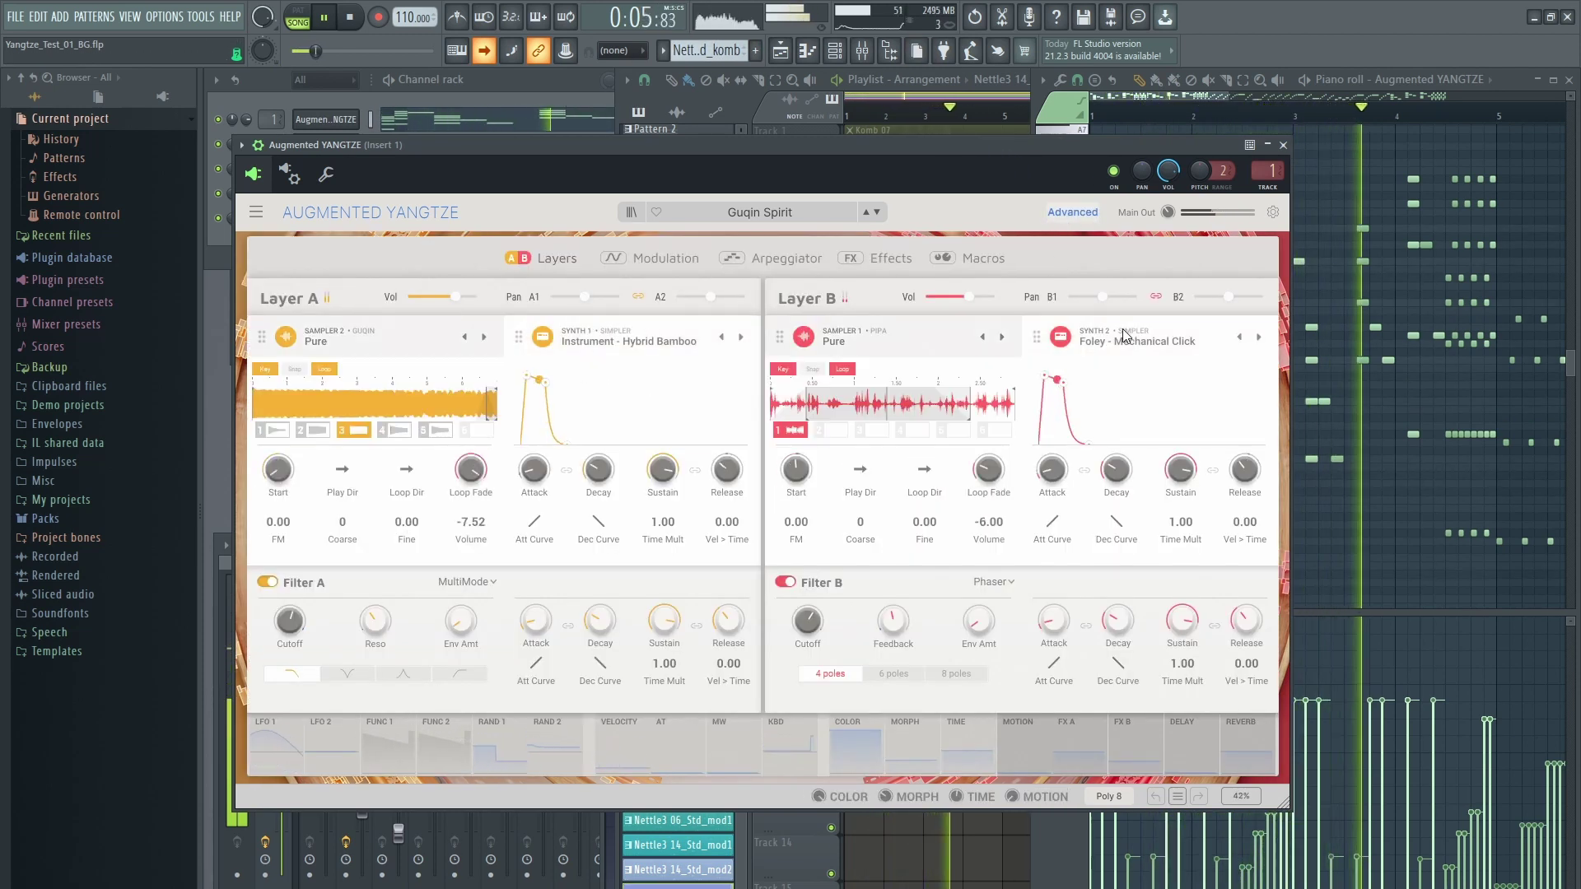
click(892, 383)
click(374, 383)
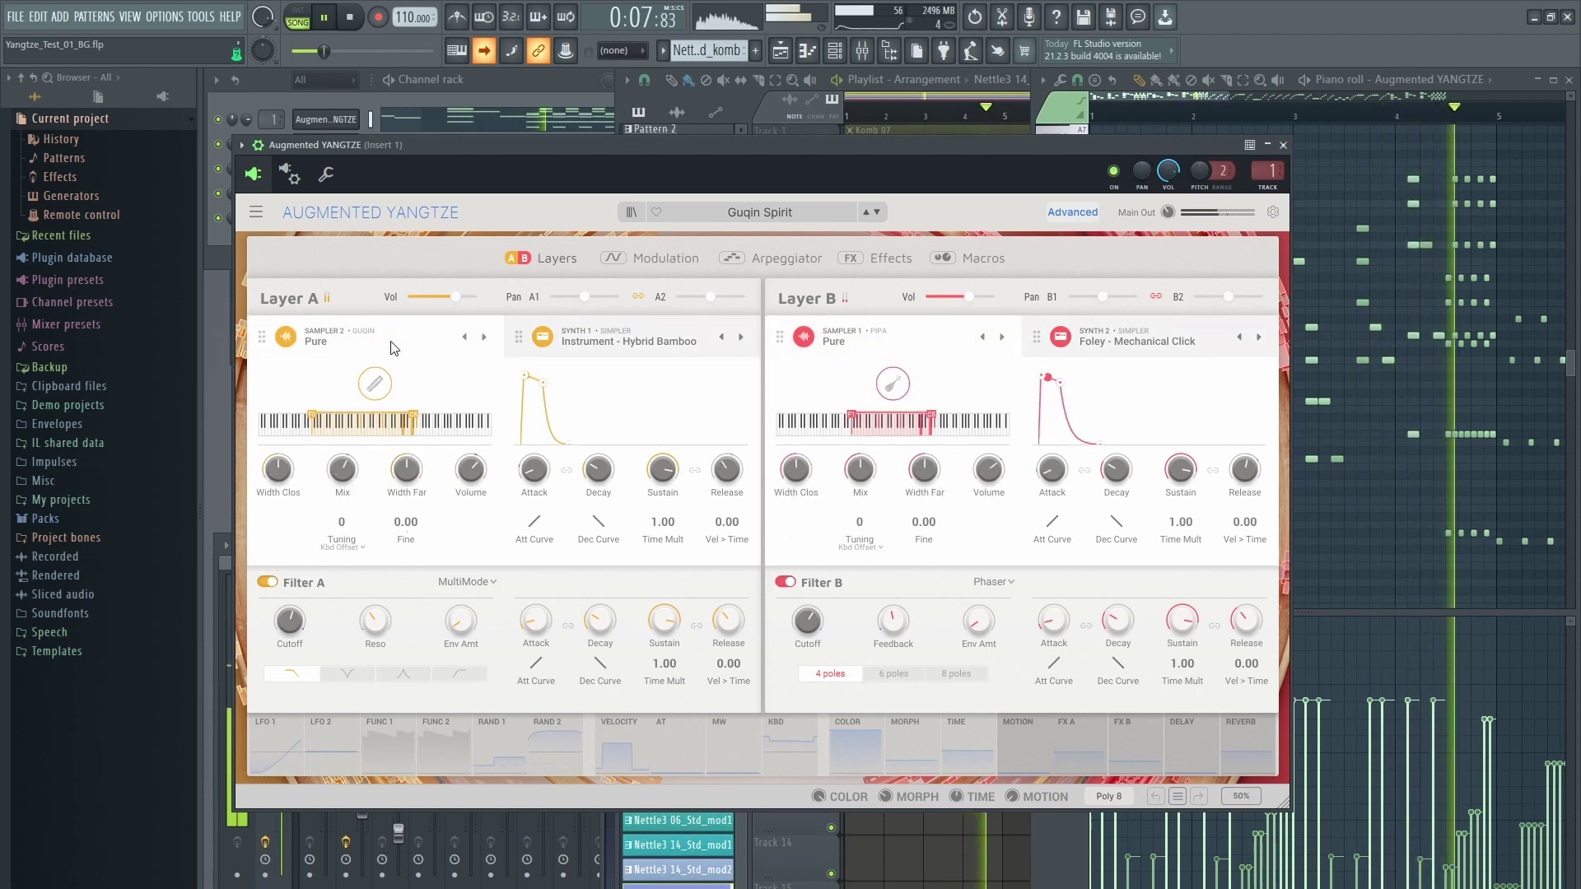
Bring up the channel rack and open the second Augmented Yangtze instance with the Spring and Autumn preset.
click(247, 82)
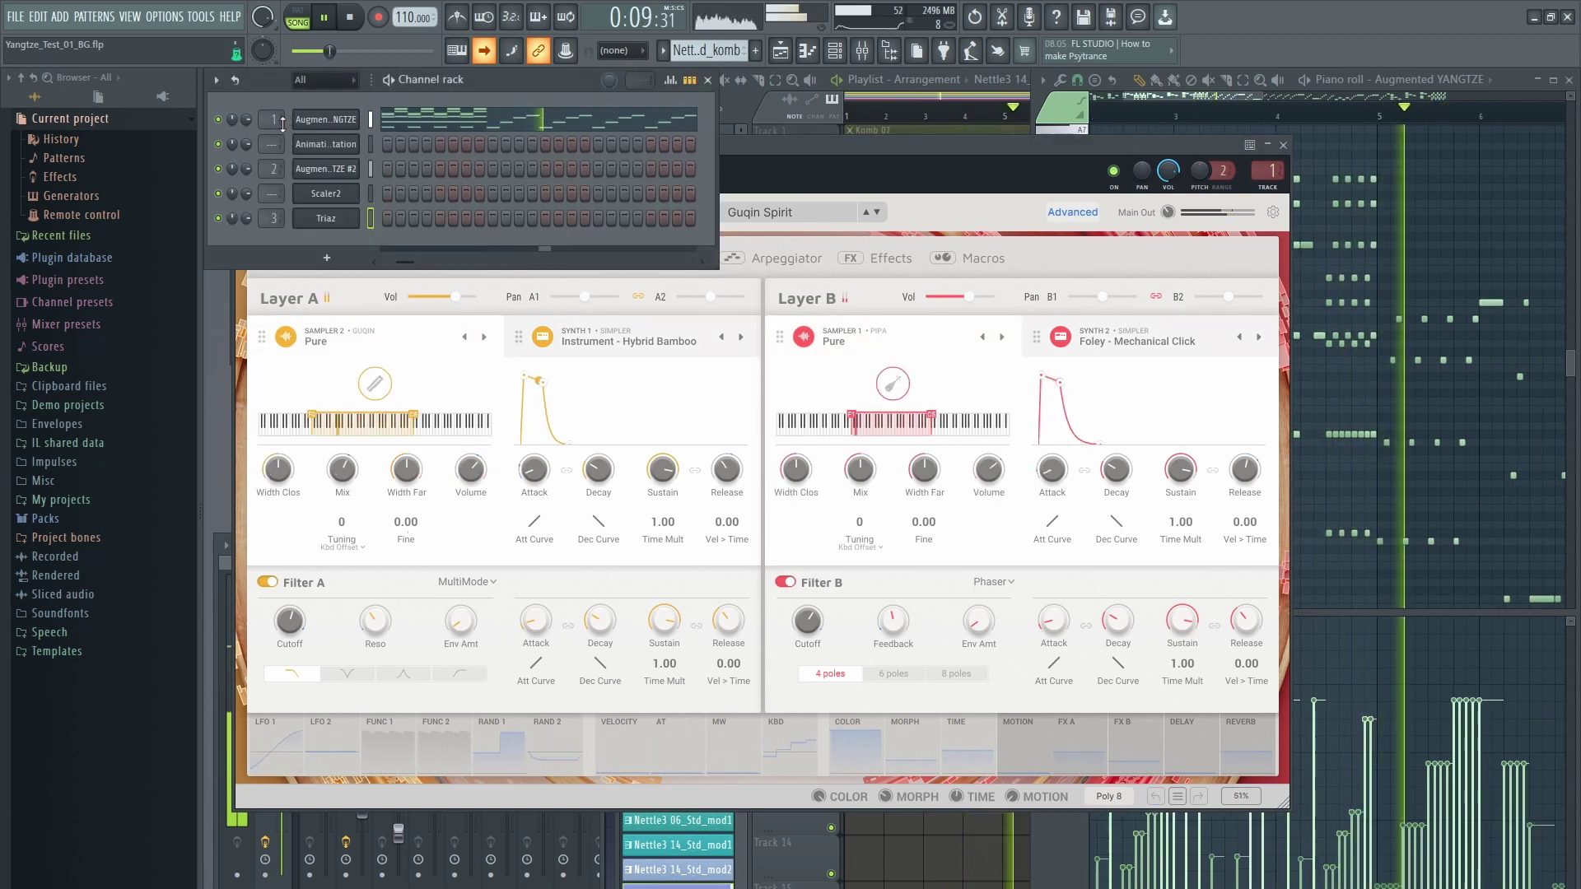
click(332, 170)
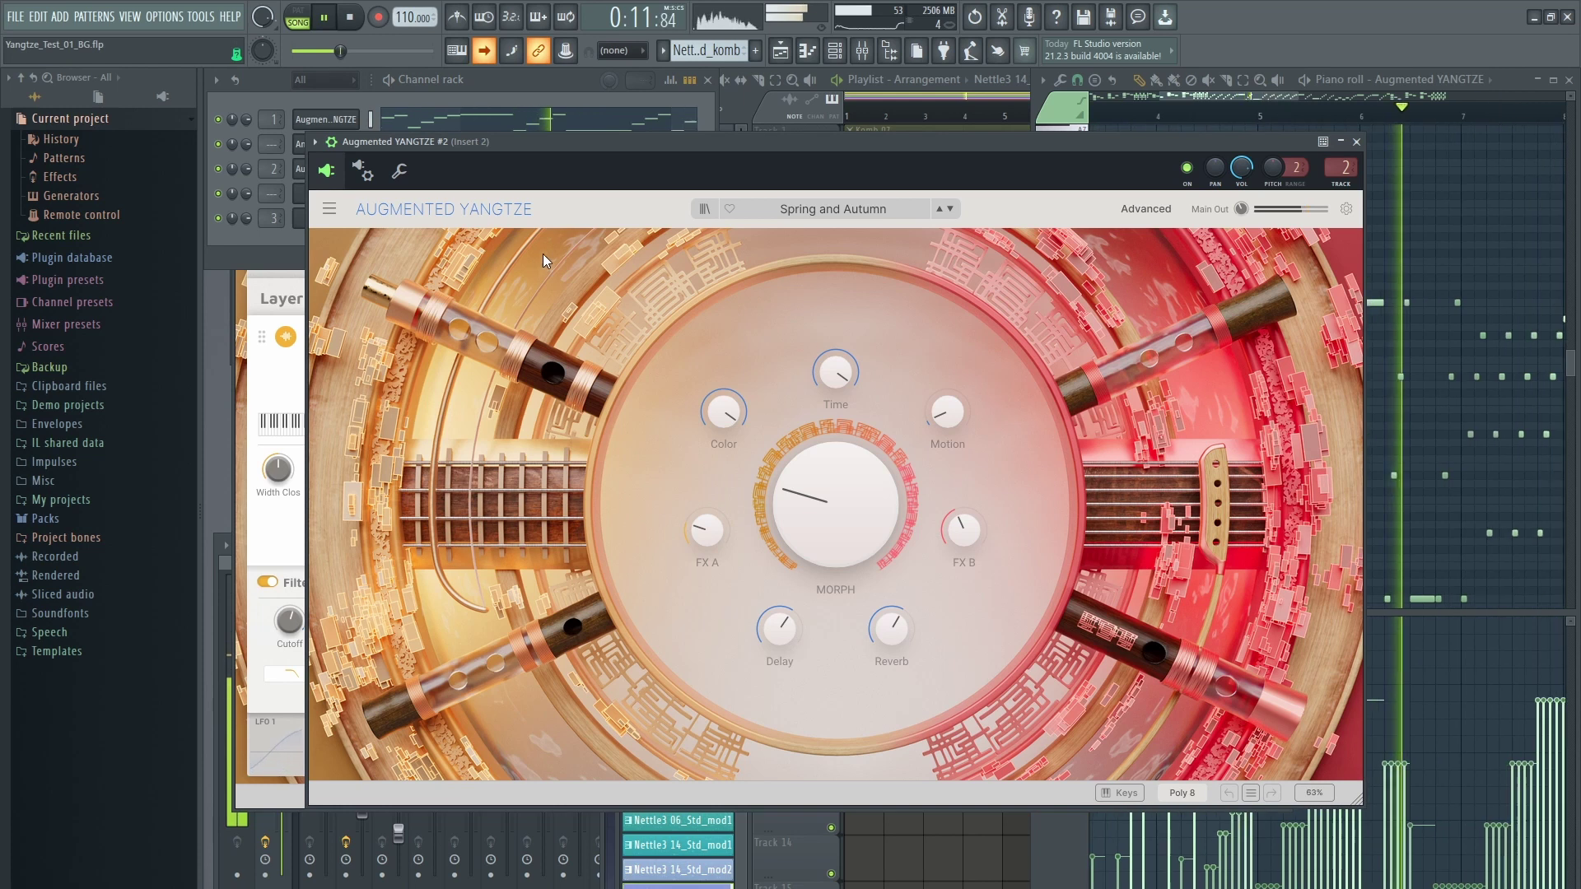
Bring the piano roll to the front and switch it from Triaz to the first Augmented Yangtze channel to examine its notes.
click(808, 52)
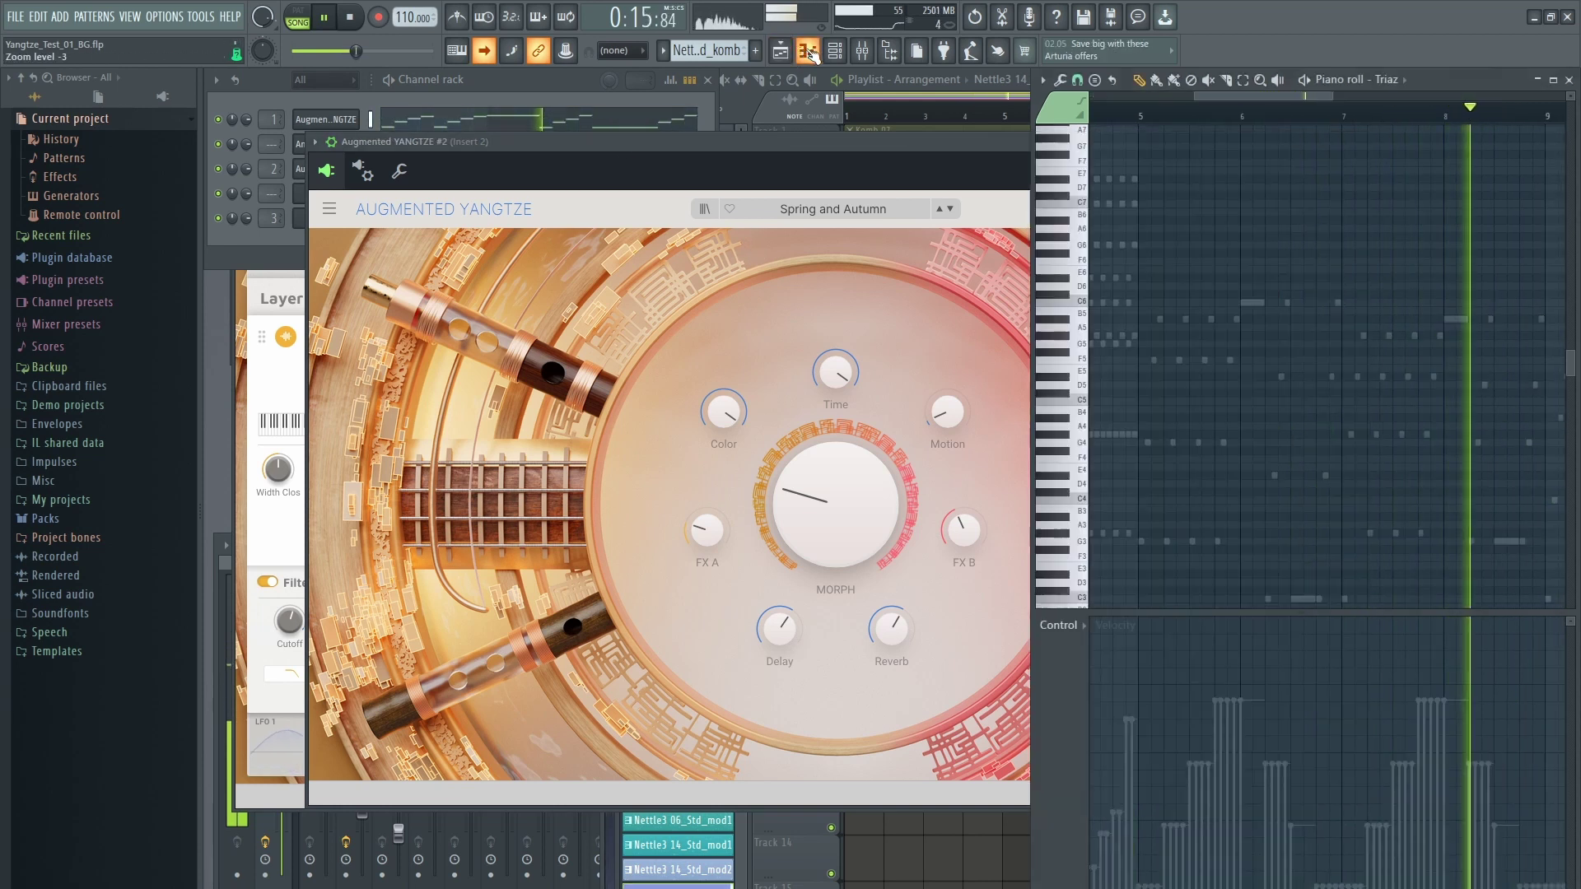
click(1393, 80)
click(1416, 112)
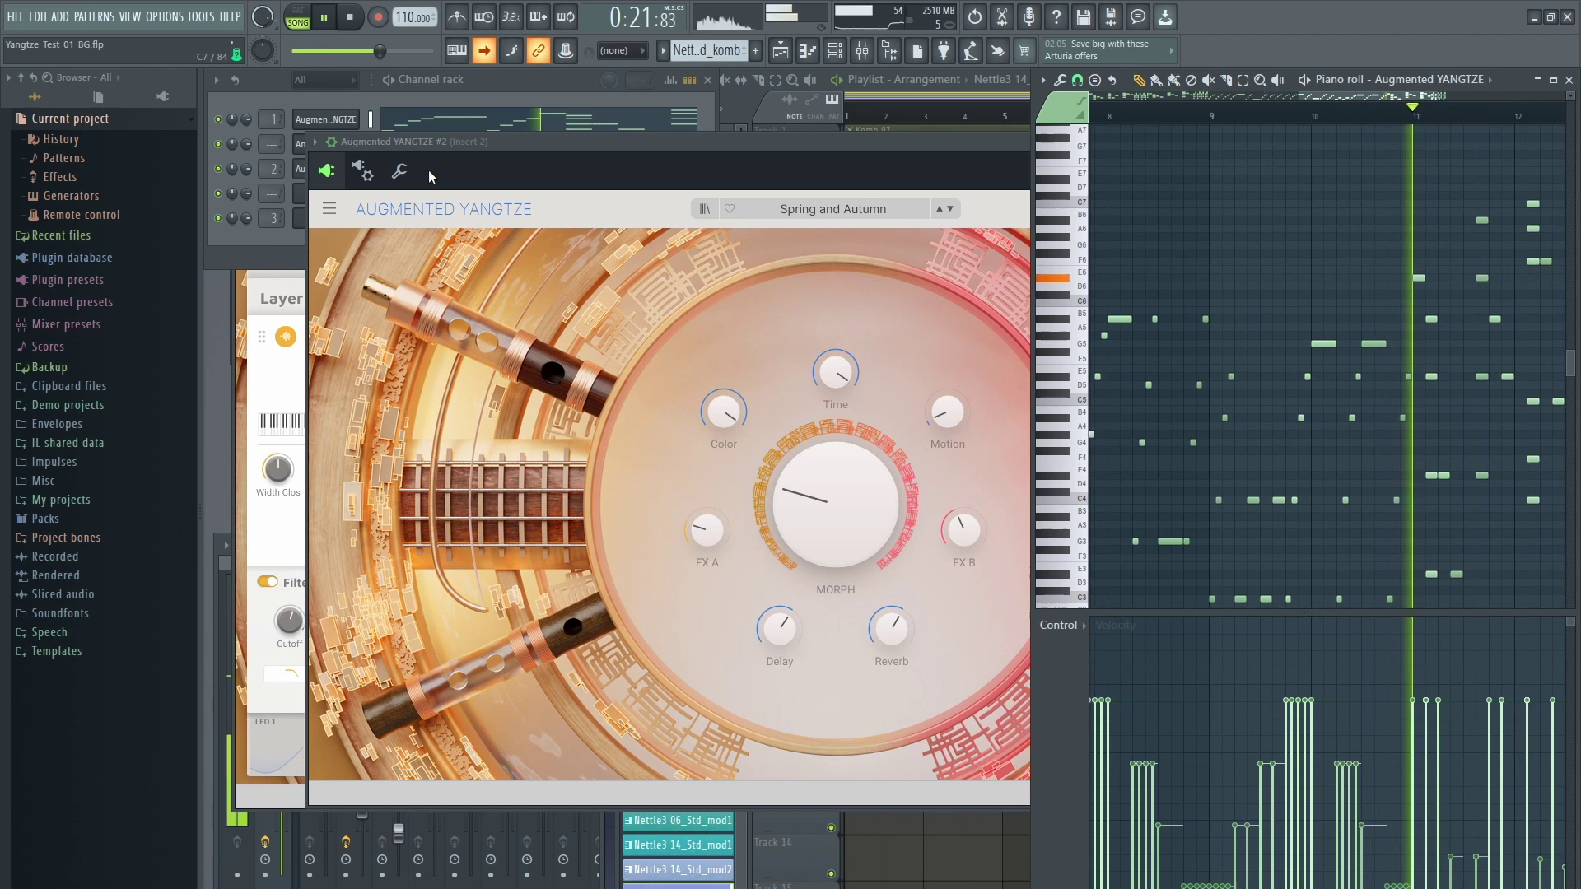
scroll(1411, 263, down, 2)
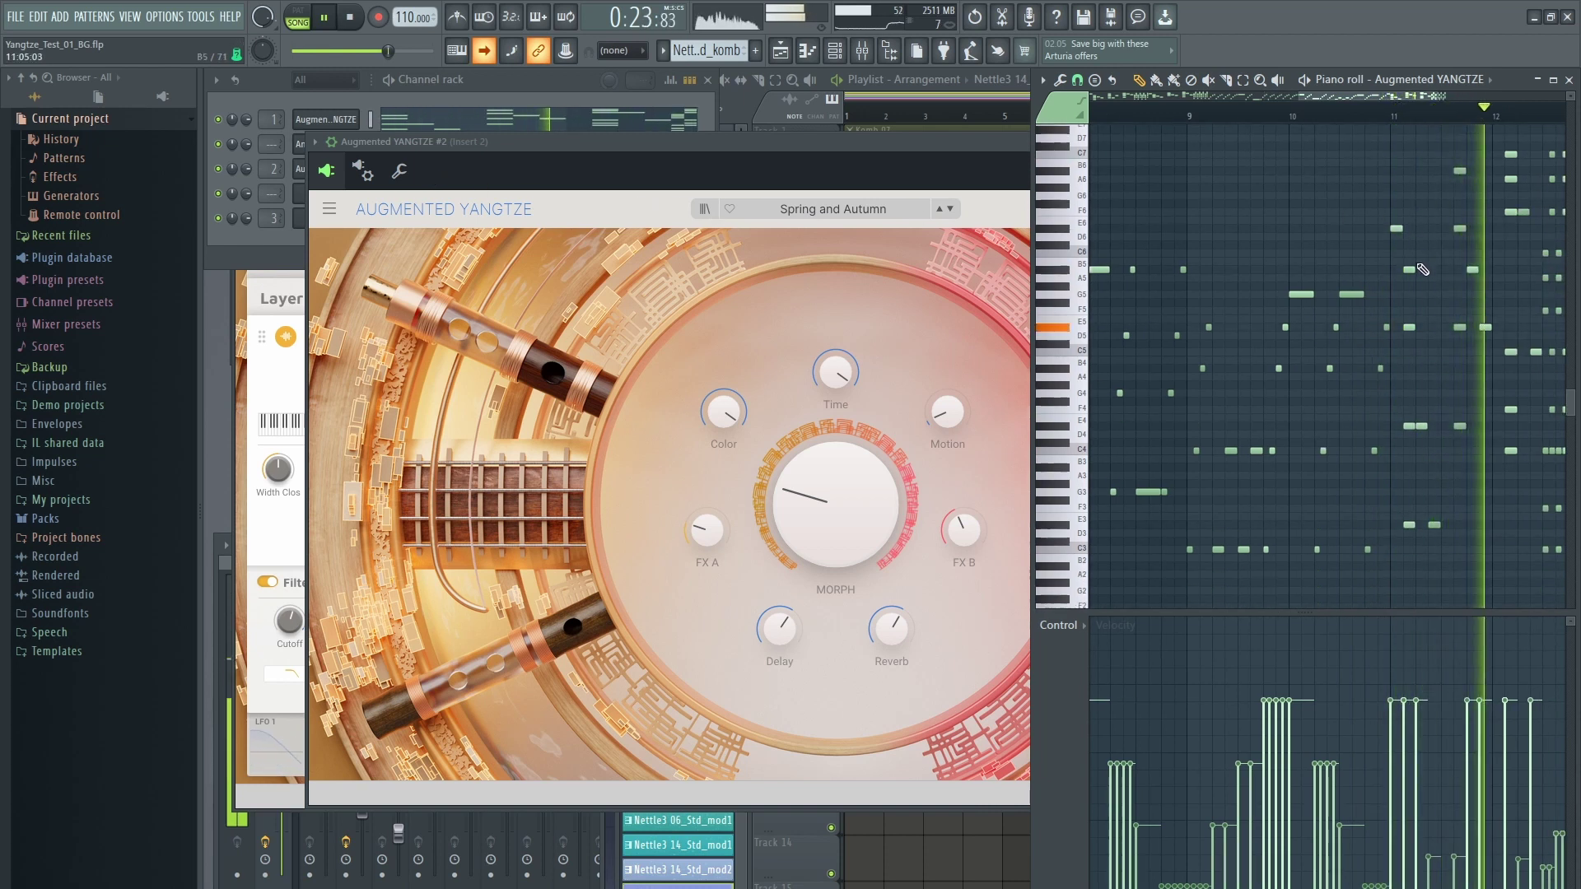